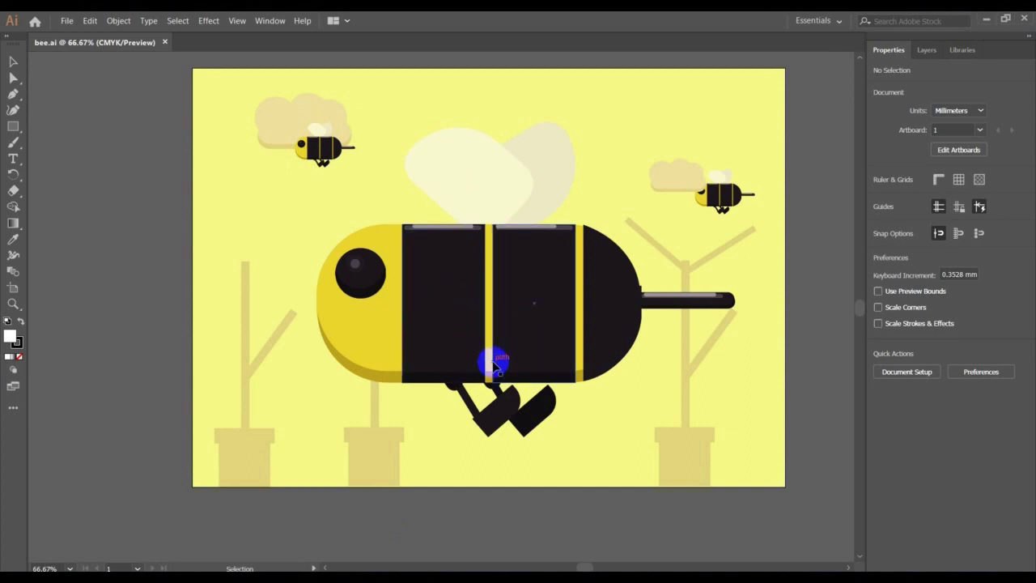
# Look through the File menu over bee.ai, then close it without choosing a command
pyautogui.click(68, 22)
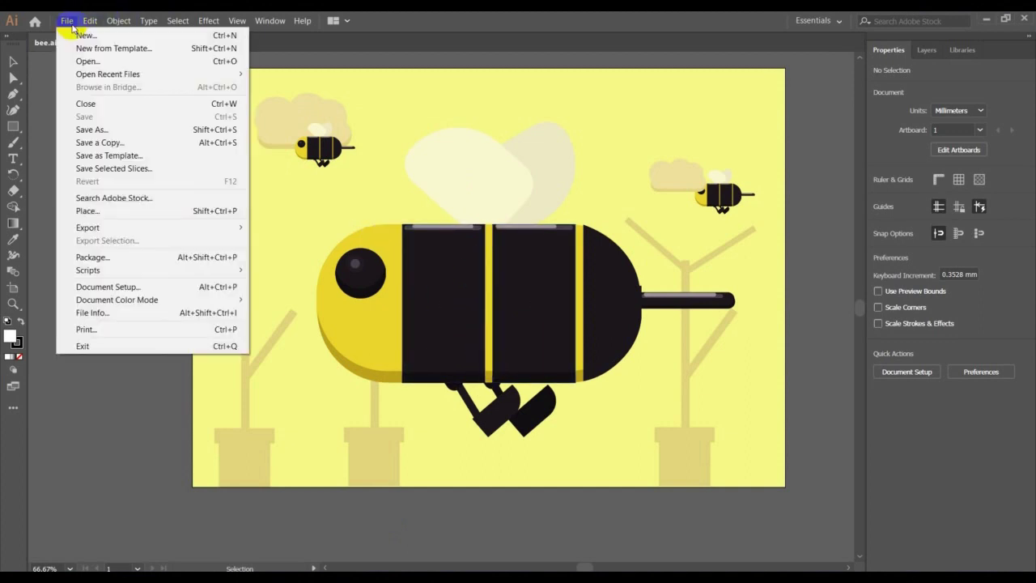
pyautogui.click(71, 21)
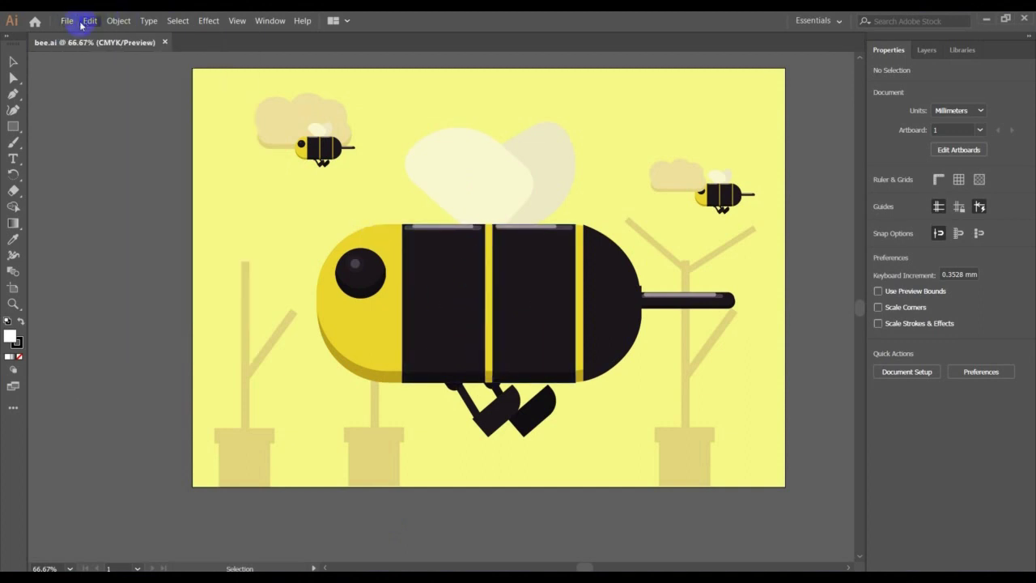
pyautogui.click(71, 21)
pyautogui.click(306, 176)
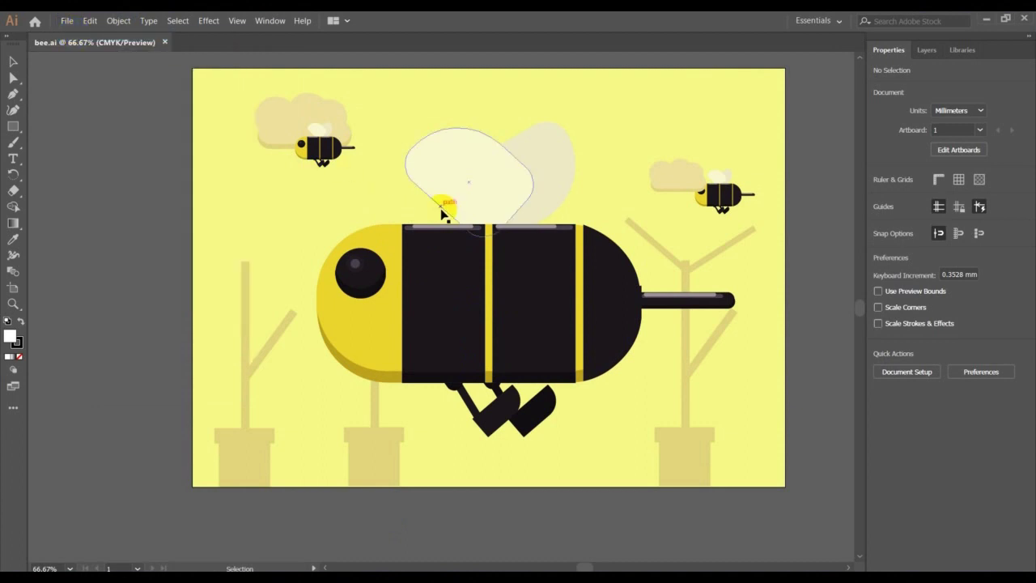
# Create a new document from the A4 print preset, after previewing the 1024 x 500 px and Letter presets
pyautogui.hotkey('ctrl', 'n')
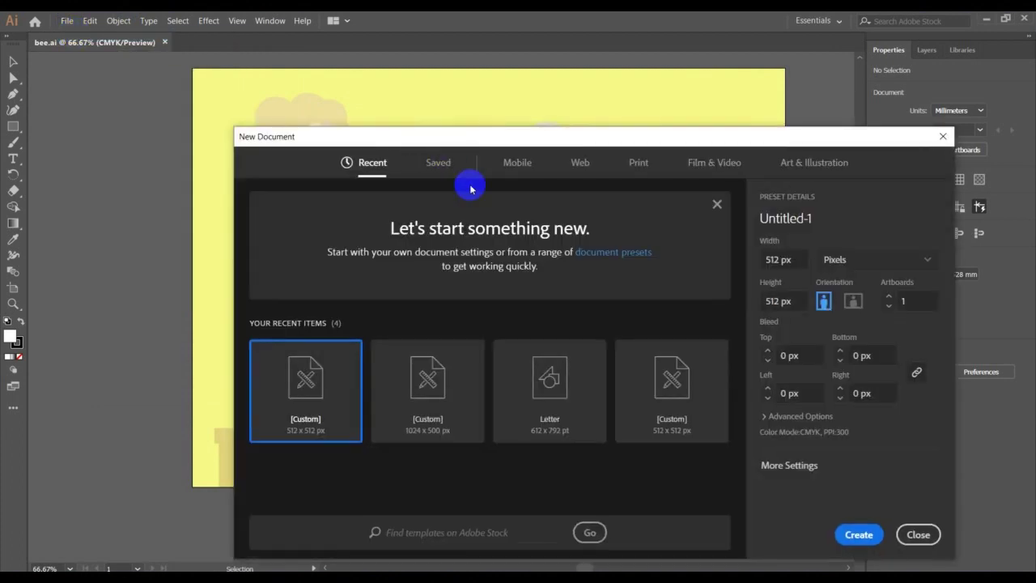
pyautogui.click(442, 374)
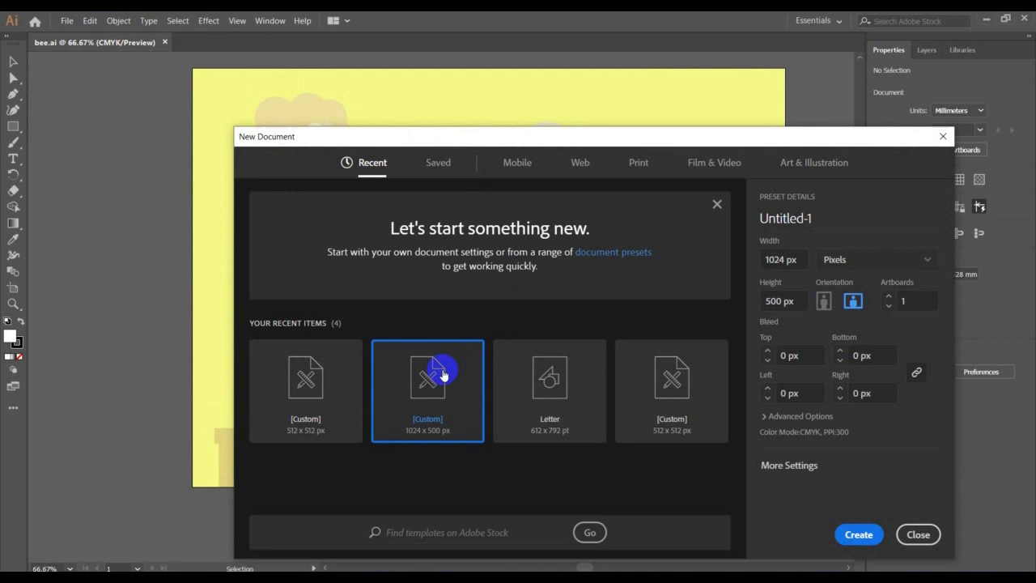
pyautogui.click(574, 405)
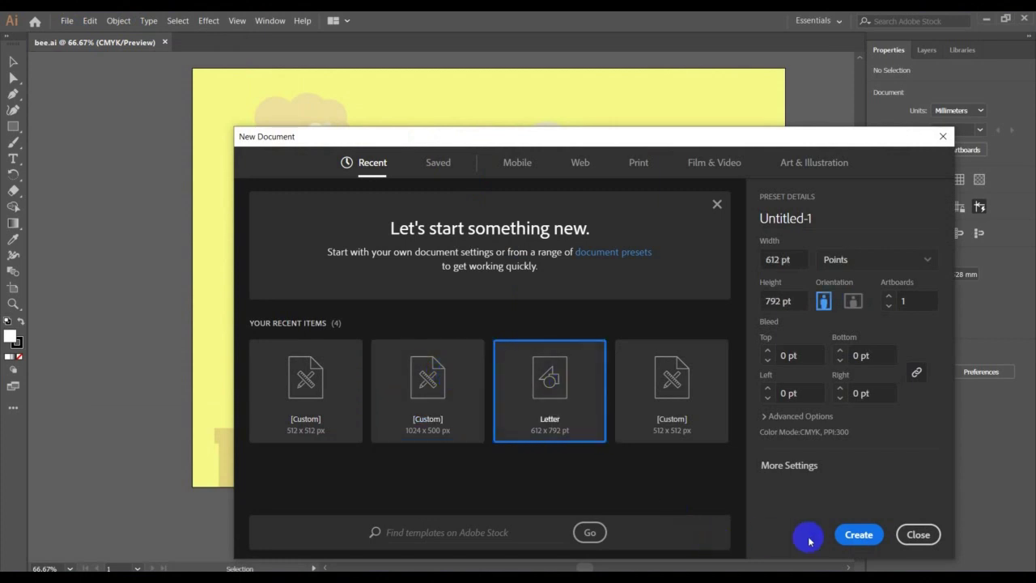
pyautogui.click(859, 536)
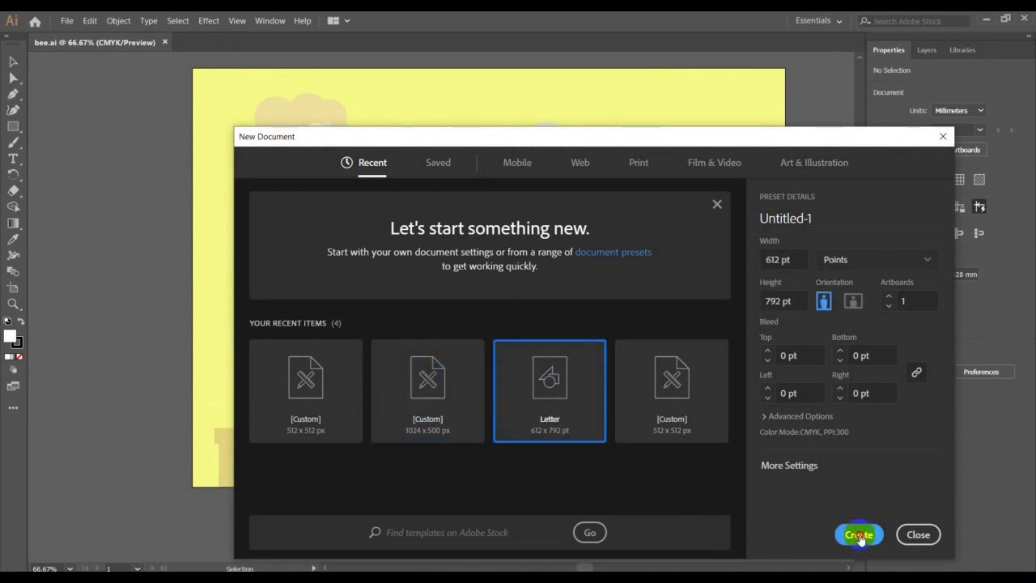
pyautogui.click(636, 162)
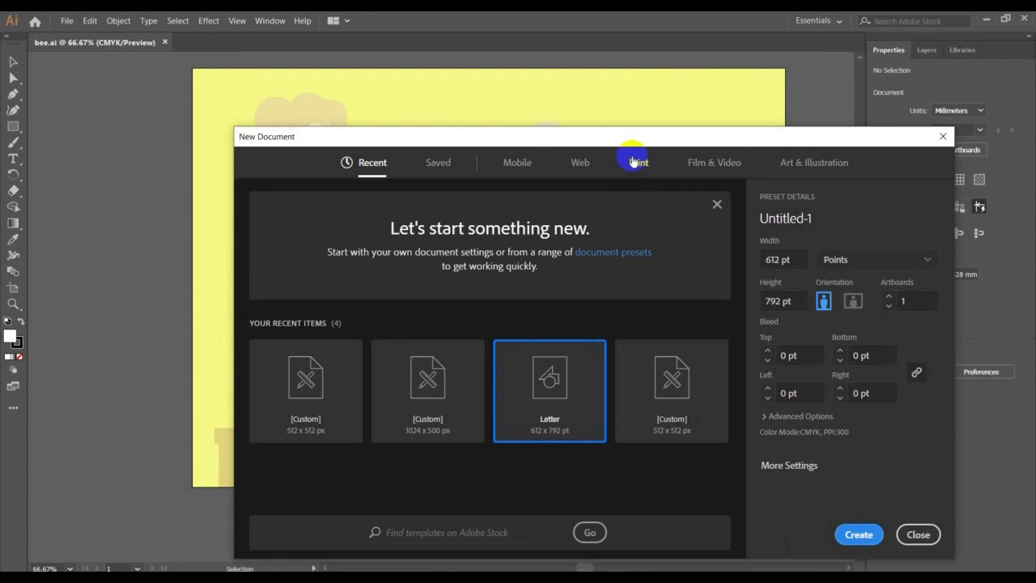
pyautogui.click(399, 290)
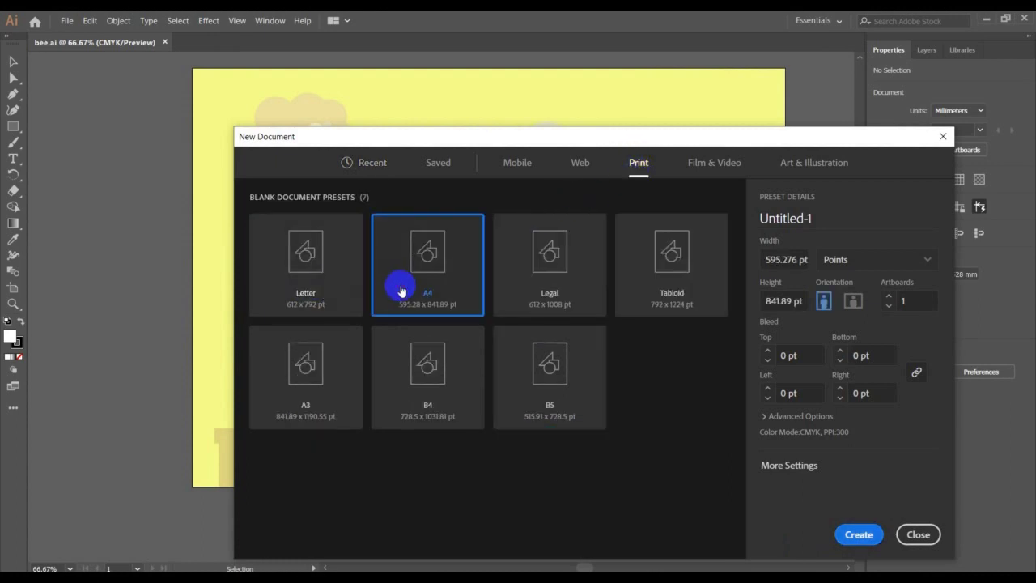
pyautogui.click(856, 536)
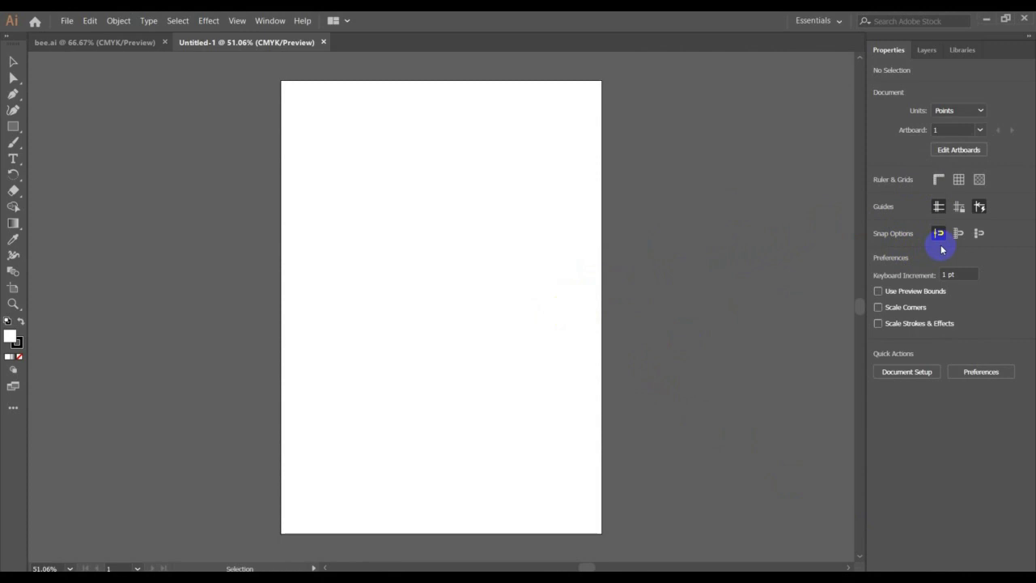
# Switch the Untitled-1 artboard to landscape, 841.89 × 595.28 pt, and deselect it
pyautogui.click(953, 150)
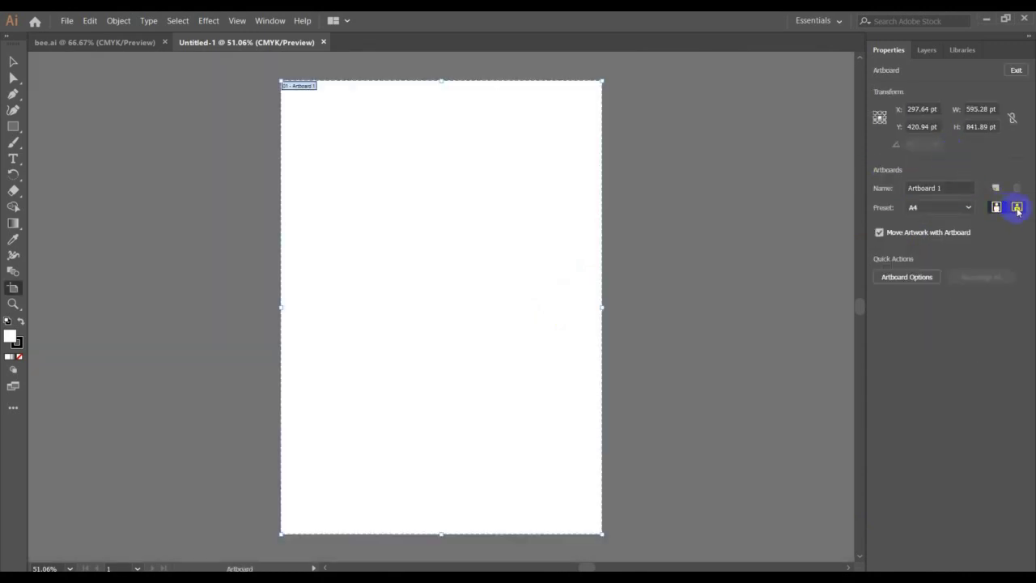
pyautogui.click(1018, 208)
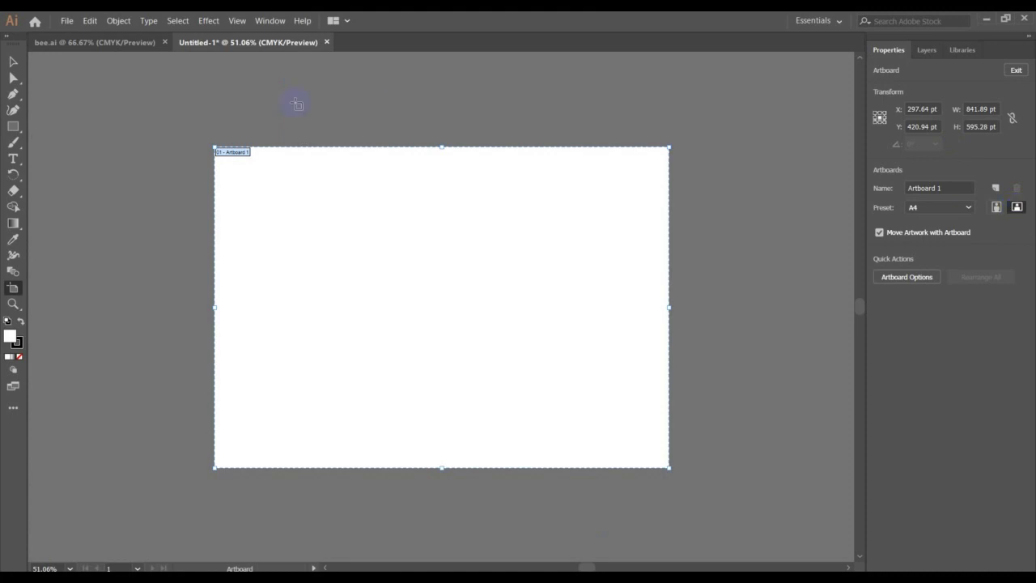
pyautogui.click(13, 61)
pyautogui.click(327, 126)
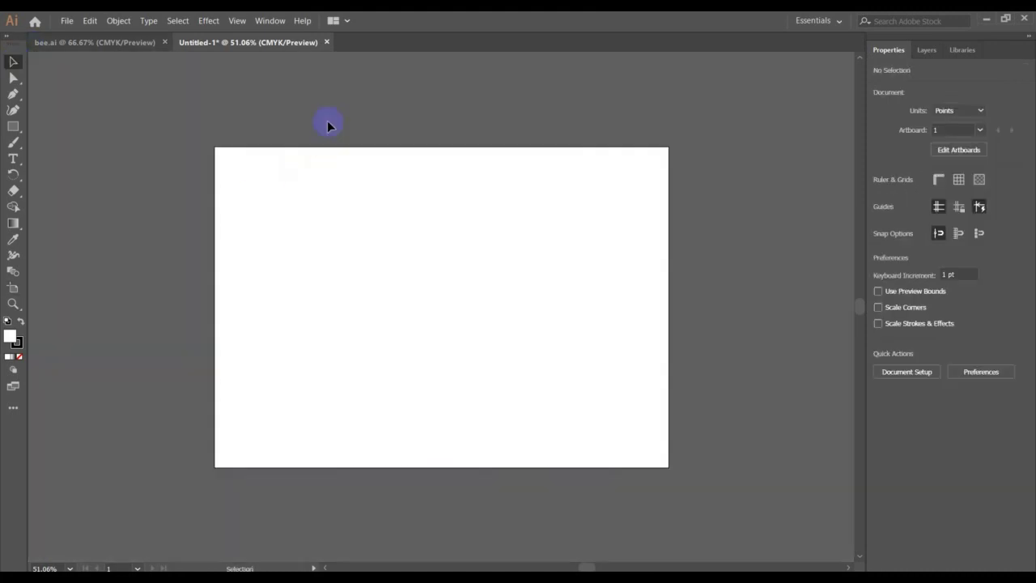
# In bee.ai, eyedrop the pale-yellow background as the fill colour
pyautogui.click(99, 45)
pyautogui.click(13, 239)
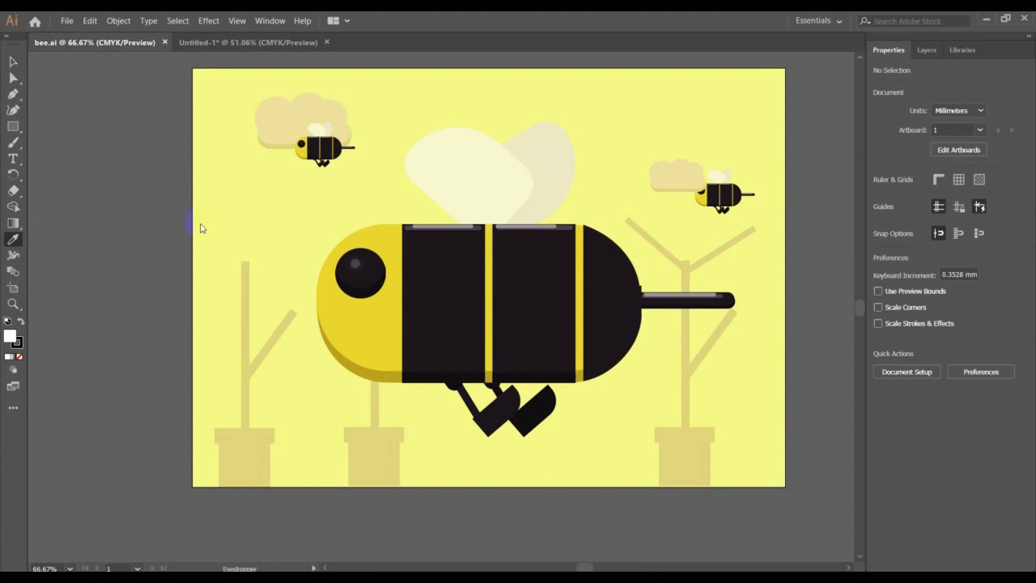
pyautogui.click(244, 191)
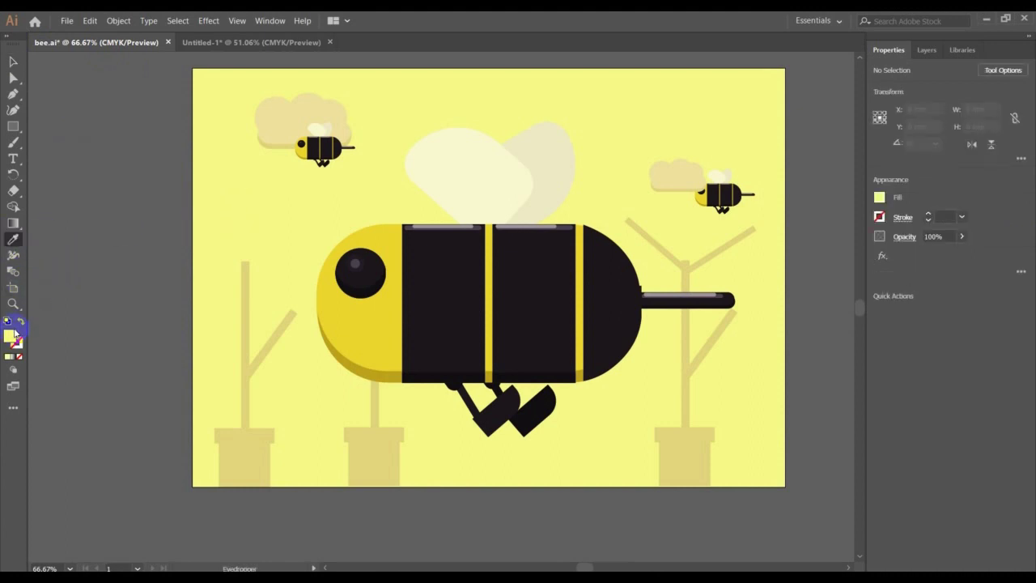
# Copy the fill's hex code F6F985 from the Color Picker
pyautogui.doubleClick(14, 341)
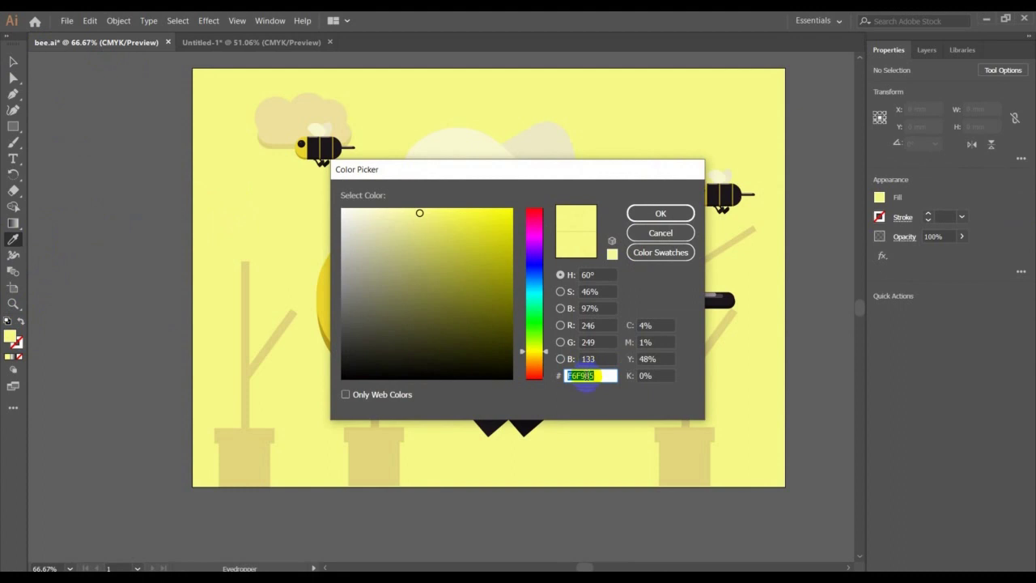
pyautogui.rightClick(586, 381)
pyautogui.click(636, 416)
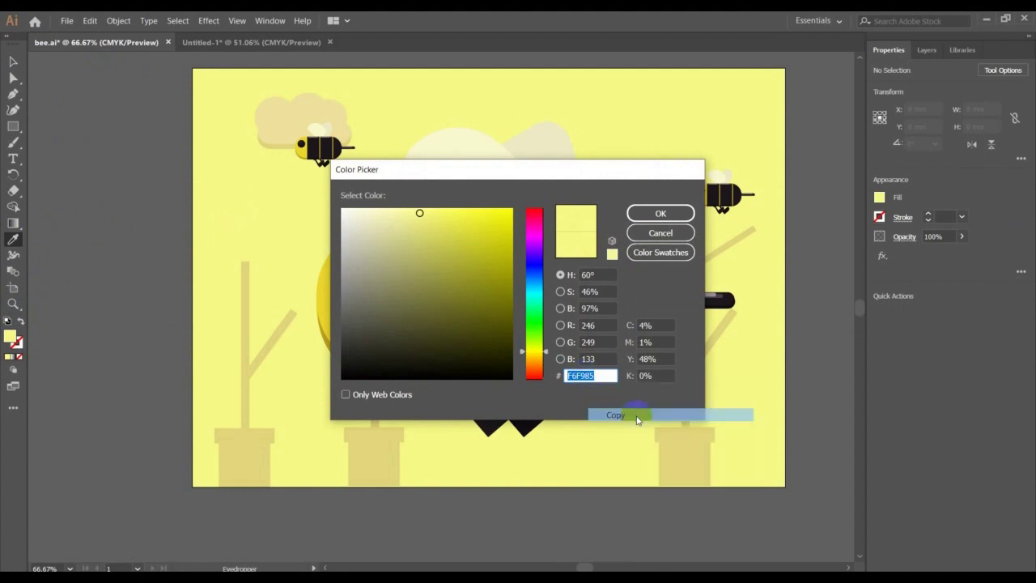
pyautogui.click(306, 44)
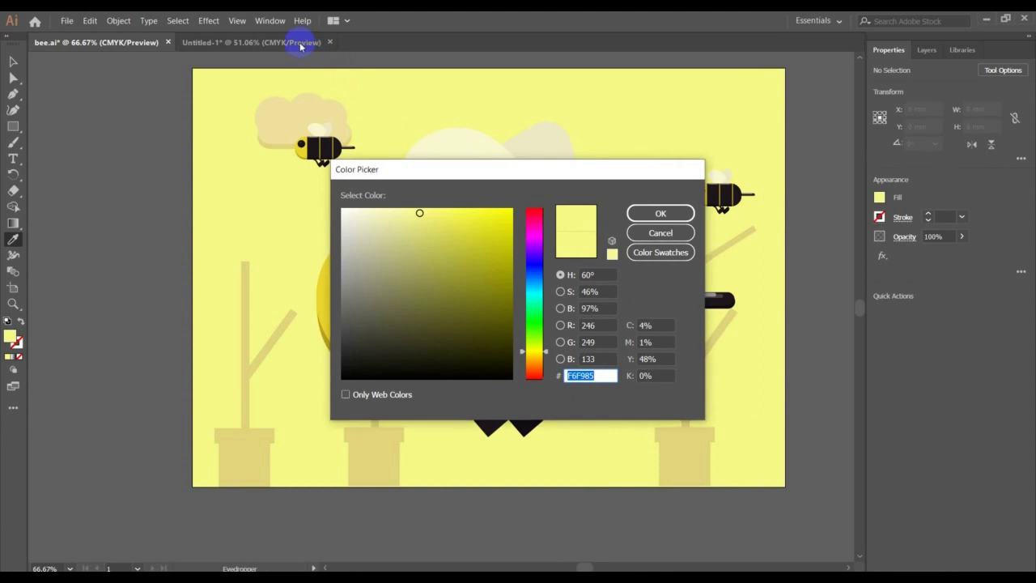
pyautogui.click(688, 212)
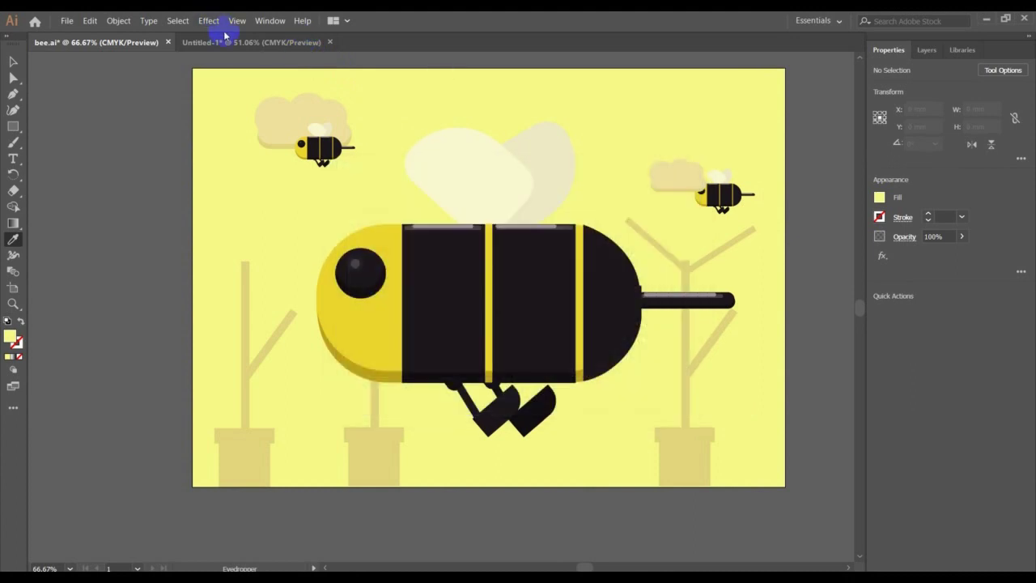
# In Untitled-1, draw a rectangle covering the whole artboard
pyautogui.click(229, 42)
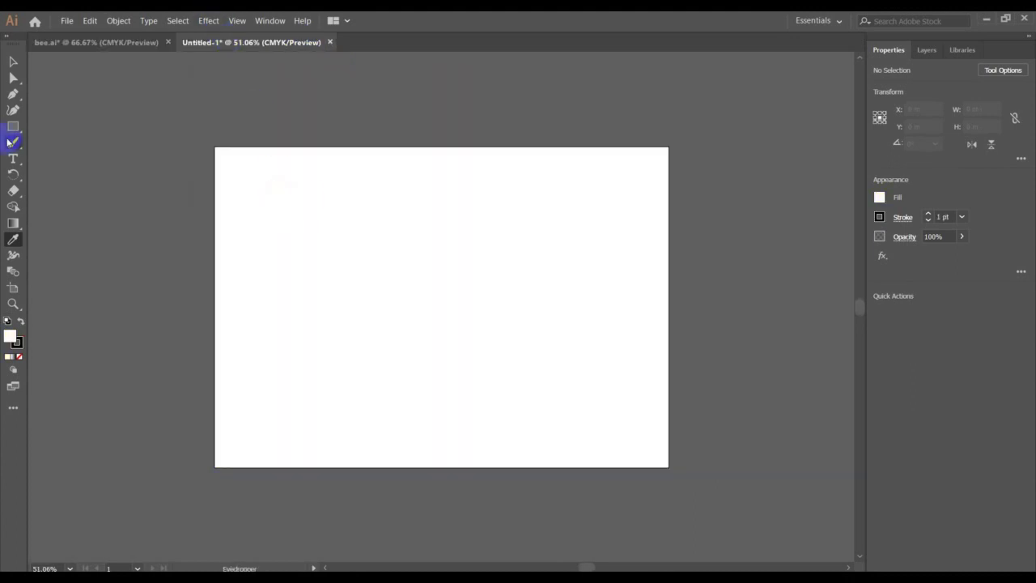
pyautogui.click(13, 63)
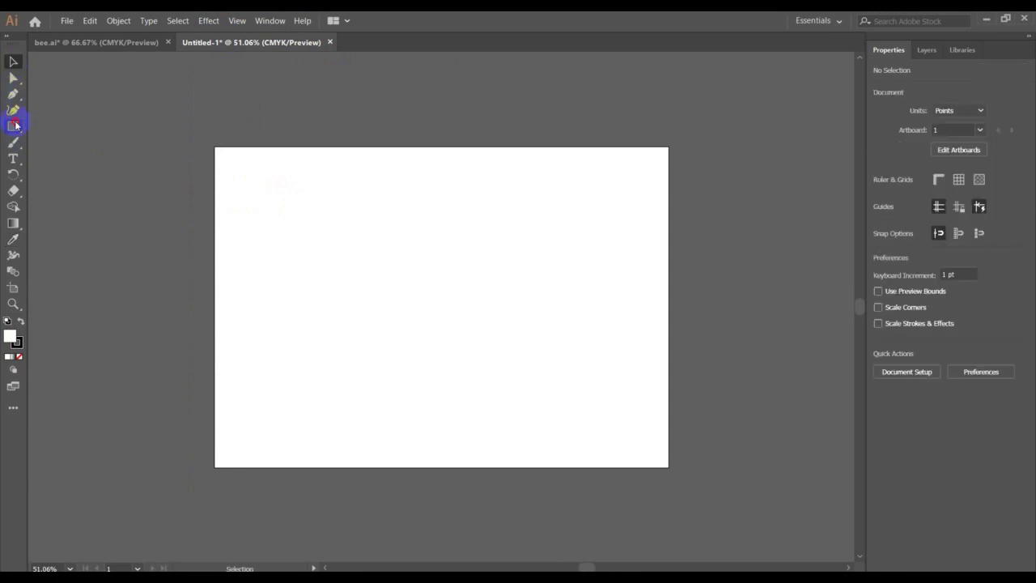
pyautogui.click(15, 125)
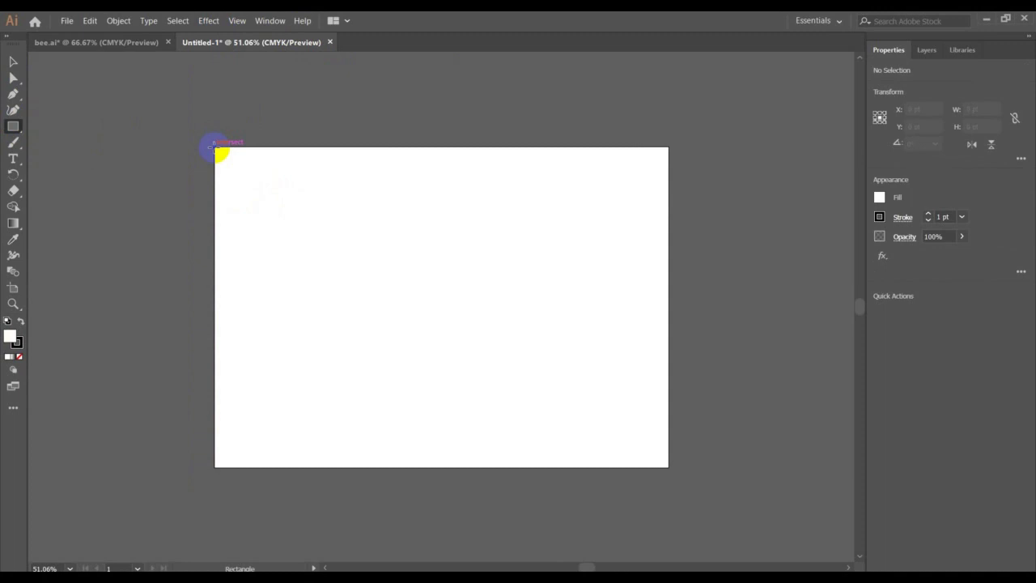
pyautogui.moveTo(215, 148); pyautogui.dragTo(669, 468)
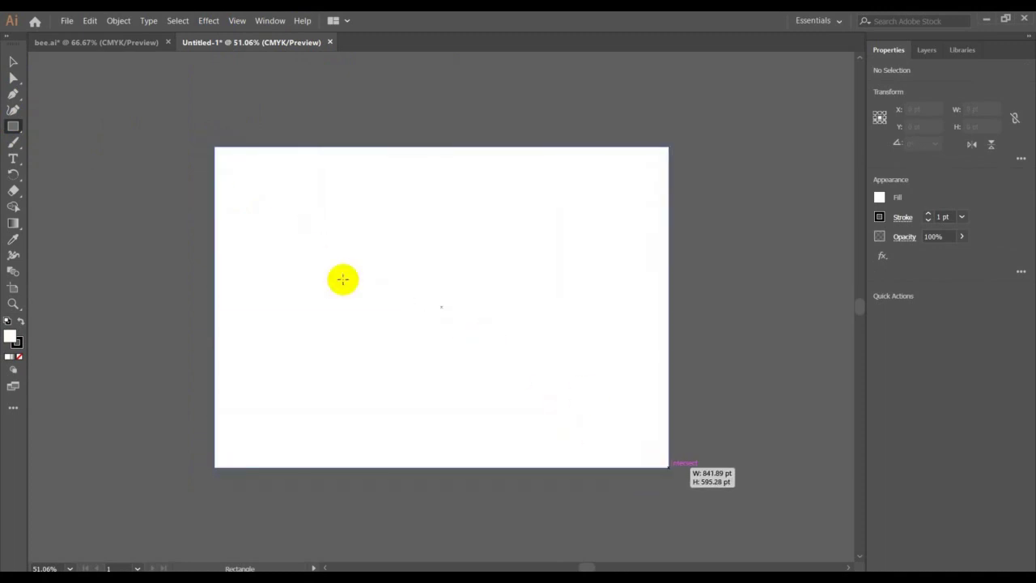
# Fill the rectangle with pale yellow F6F985
pyautogui.click(15, 340)
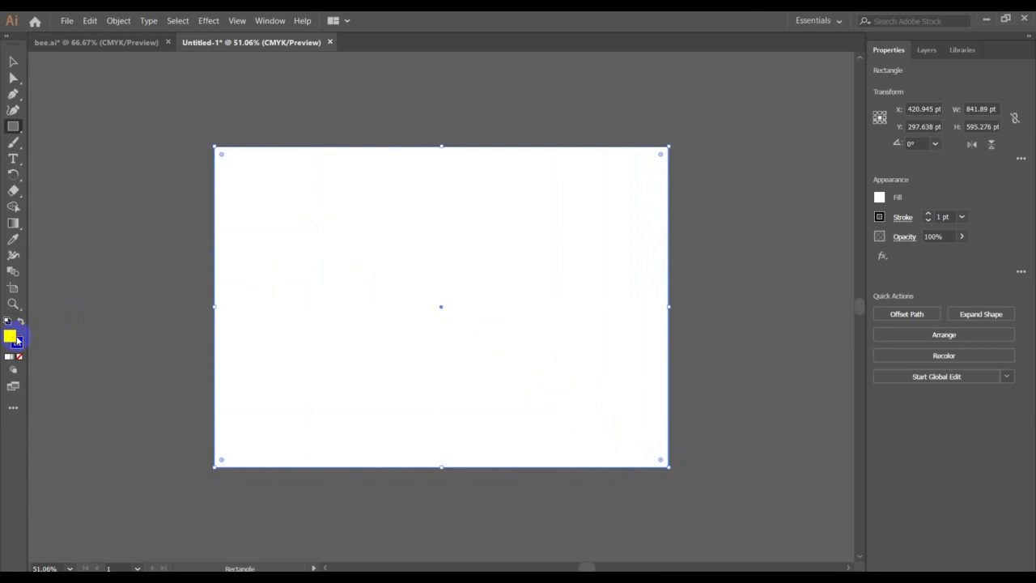
pyautogui.doubleClick(14, 340)
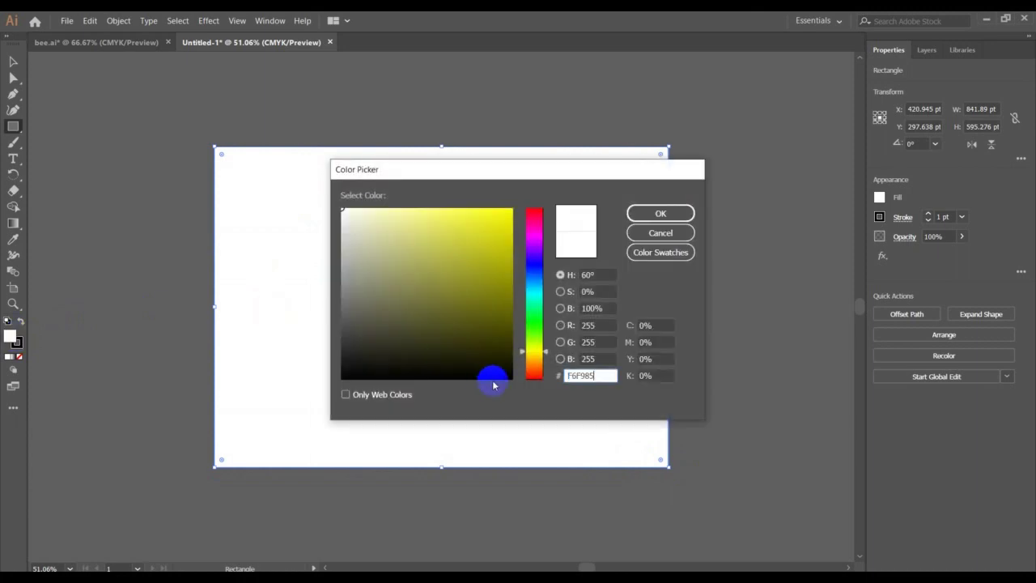
pyautogui.click(684, 214)
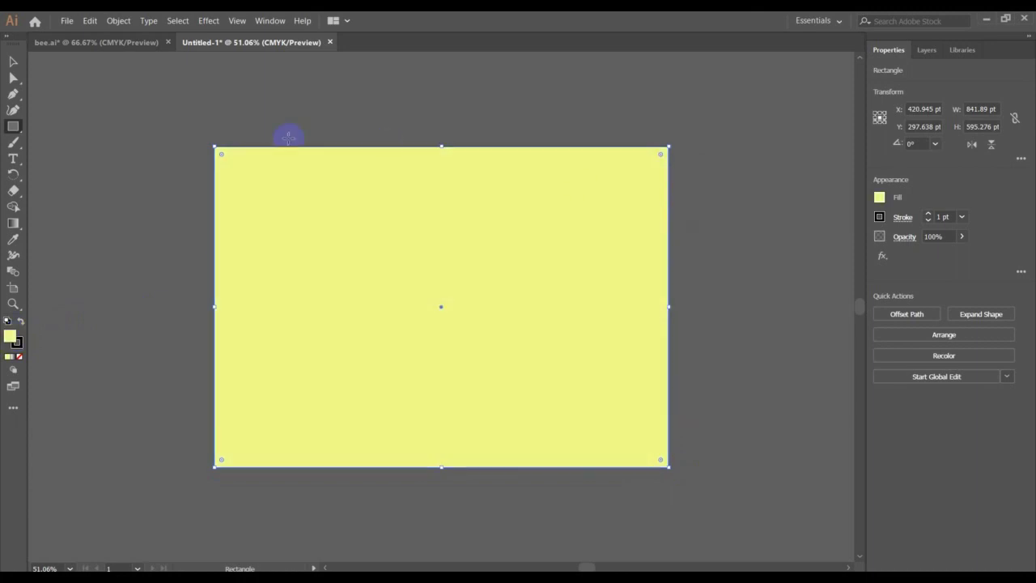
# Lock the background <Rectangle> sublayer inside Layer 1 in the Layers panel
pyautogui.click(12, 63)
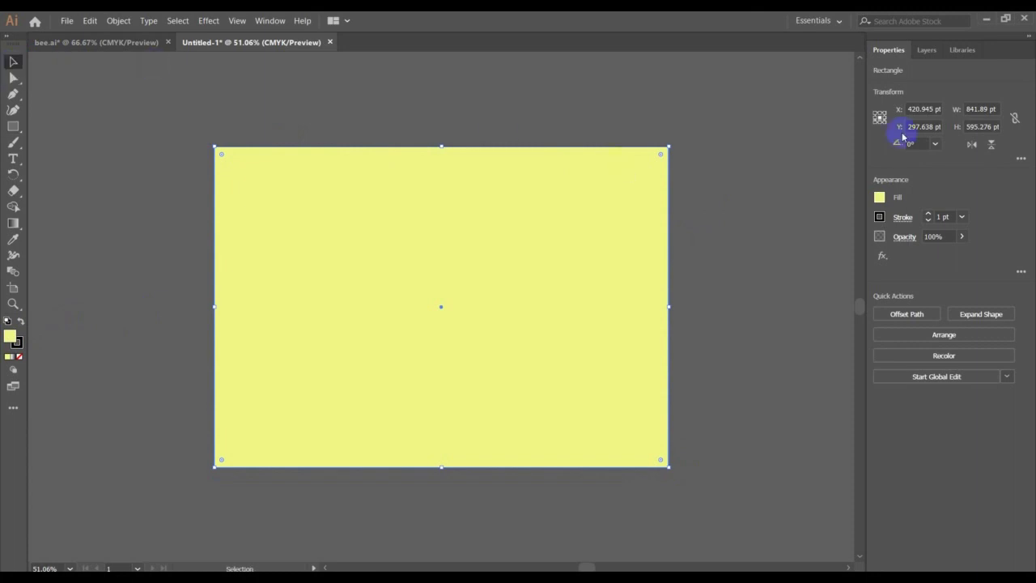
pyautogui.click(936, 50)
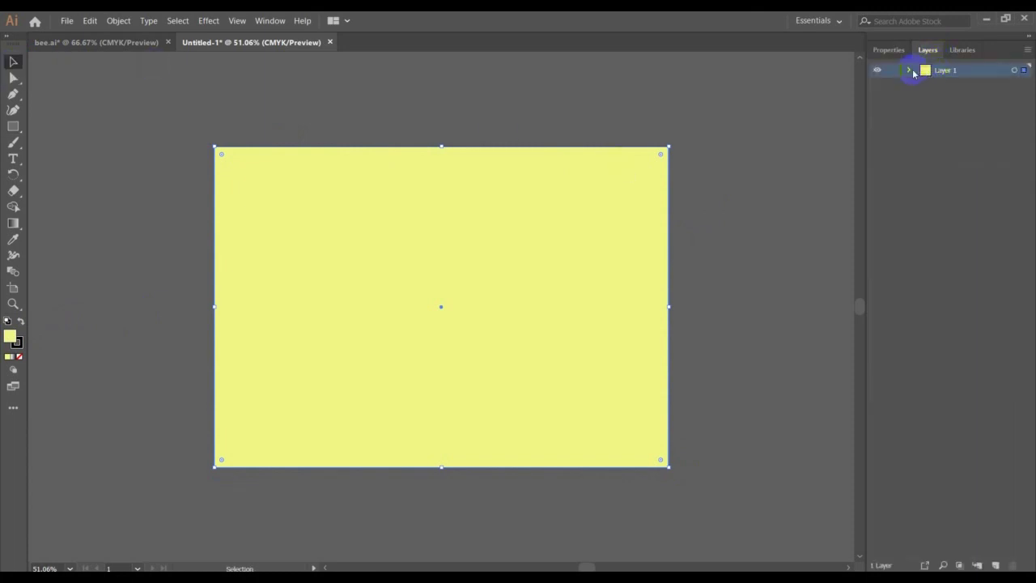
pyautogui.click(910, 70)
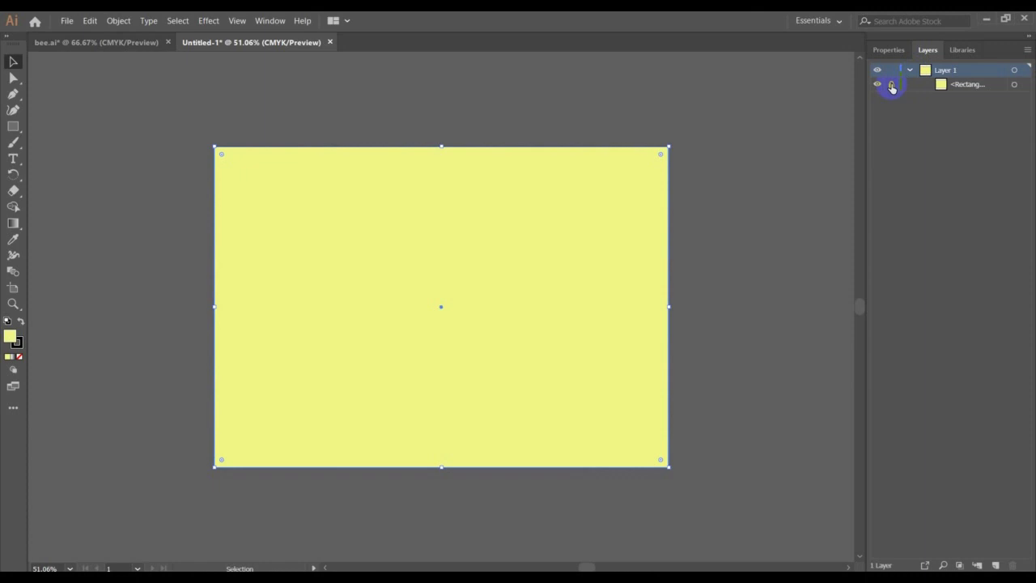
pyautogui.click(891, 85)
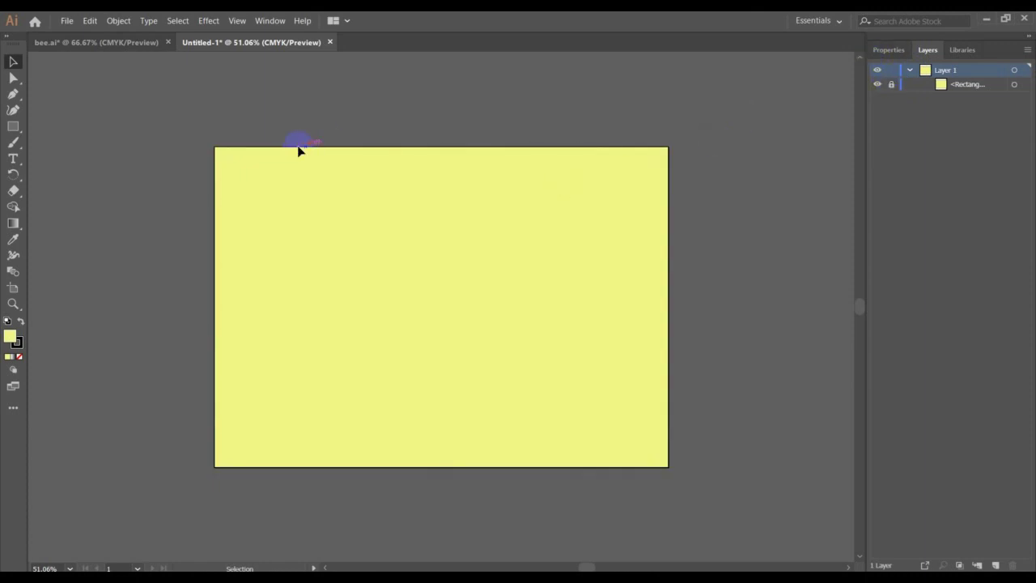
pyautogui.click(144, 40)
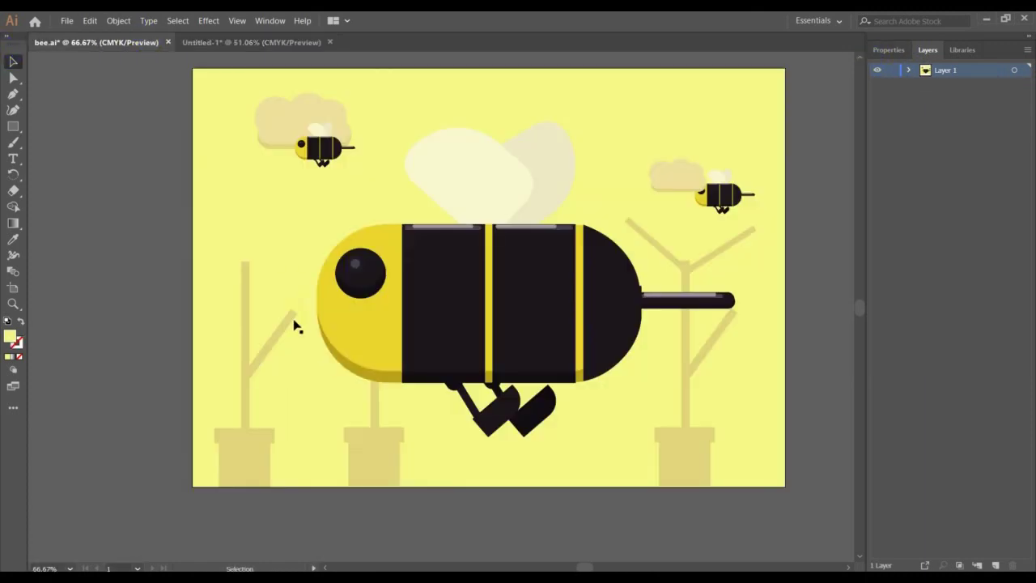
pyautogui.click(191, 40)
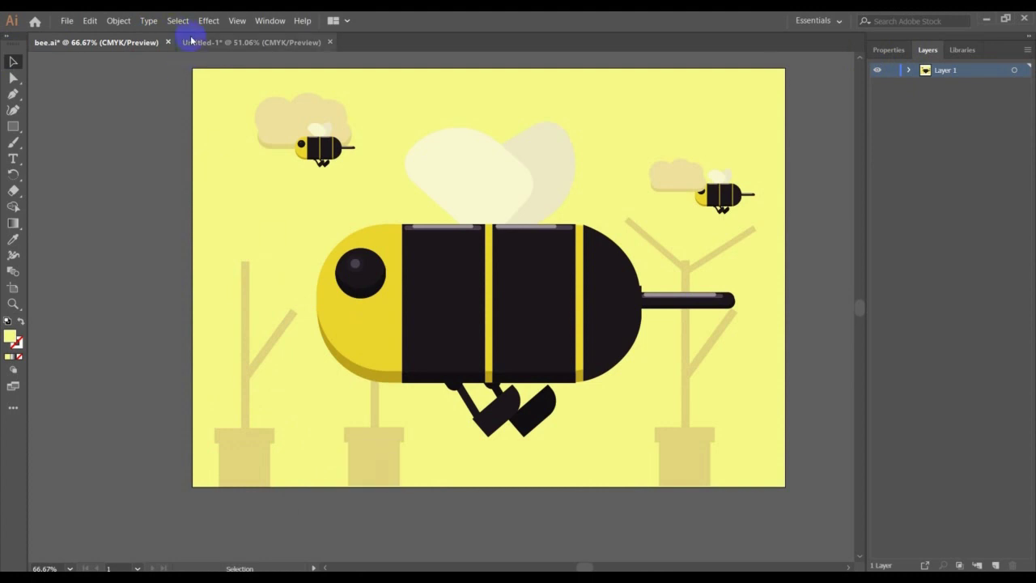
# Draw a 96 × 107 pt rectangle near the artboard's lower left with no stroke
pyautogui.click(14, 126)
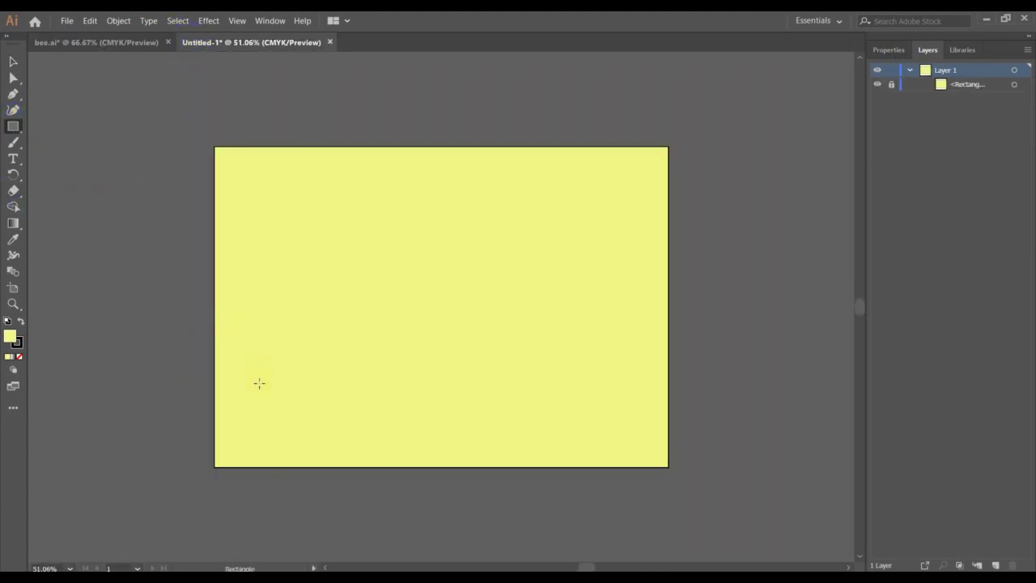
pyautogui.moveTo(259, 383); pyautogui.dragTo(310, 441)
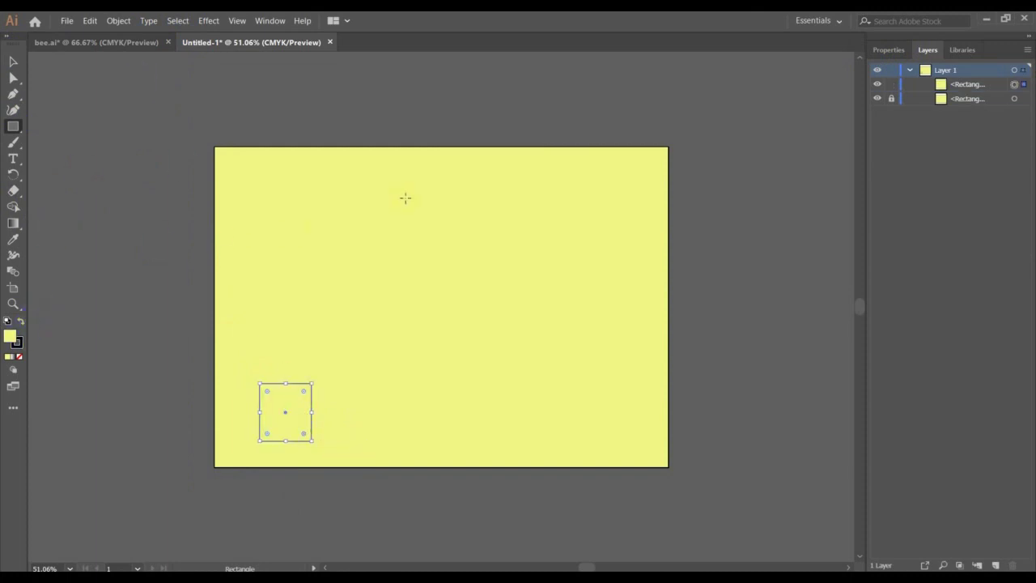
pyautogui.click(889, 50)
pyautogui.click(929, 222)
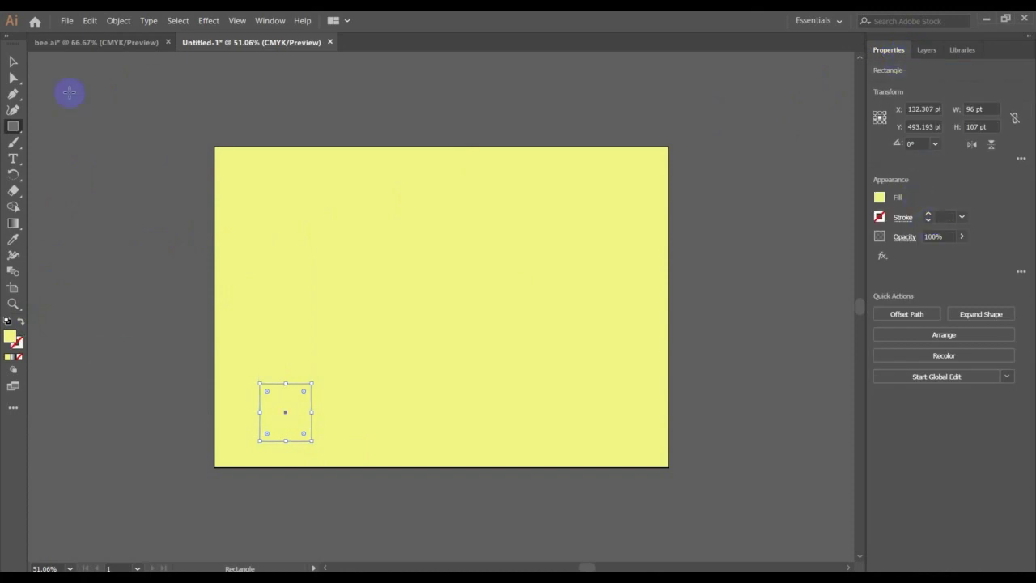
pyautogui.click(92, 42)
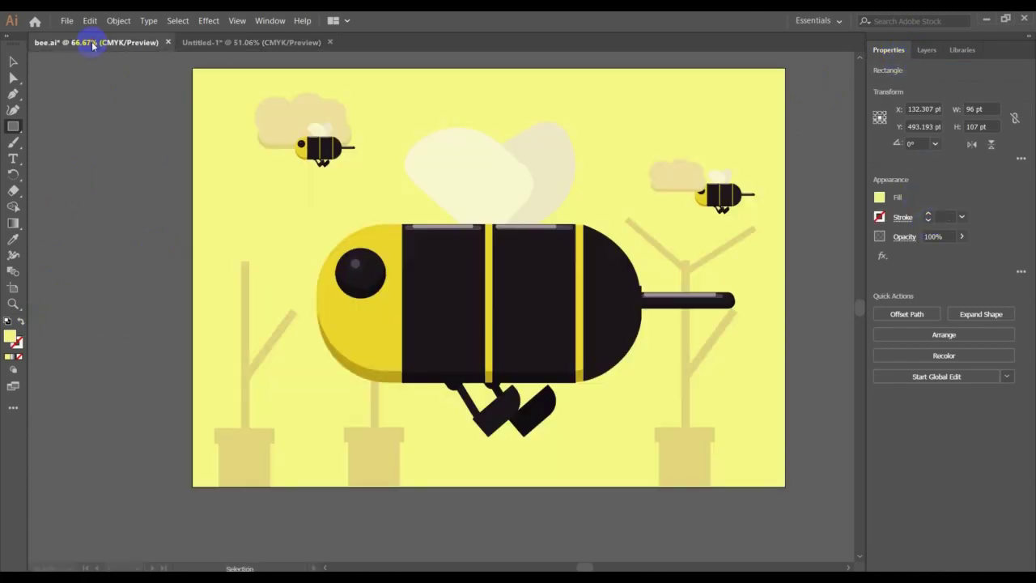
# In bee.ai, eyedrop the pot's tan colour and copy its hex value E1D57C
pyautogui.click(13, 63)
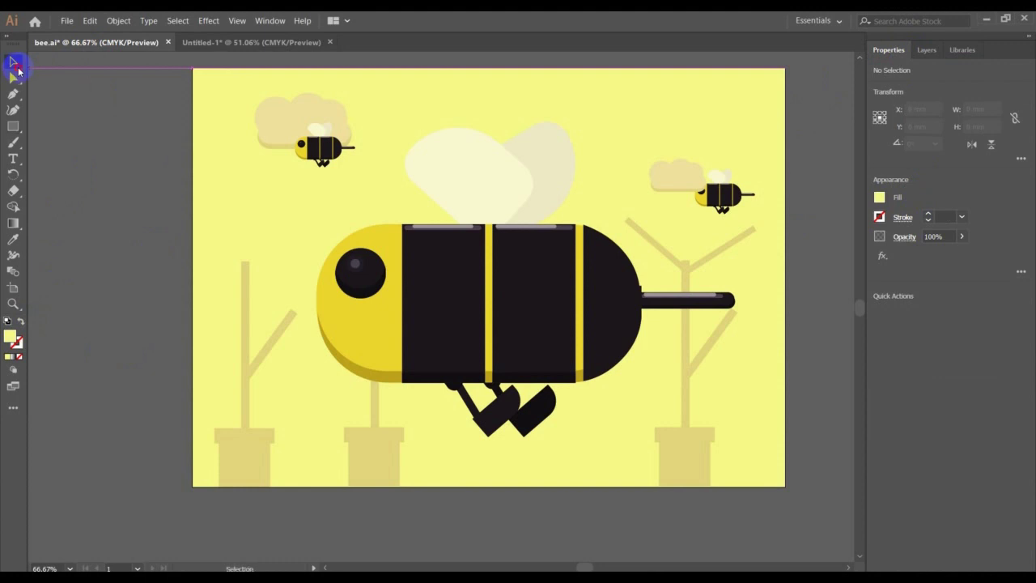
pyautogui.click(254, 463)
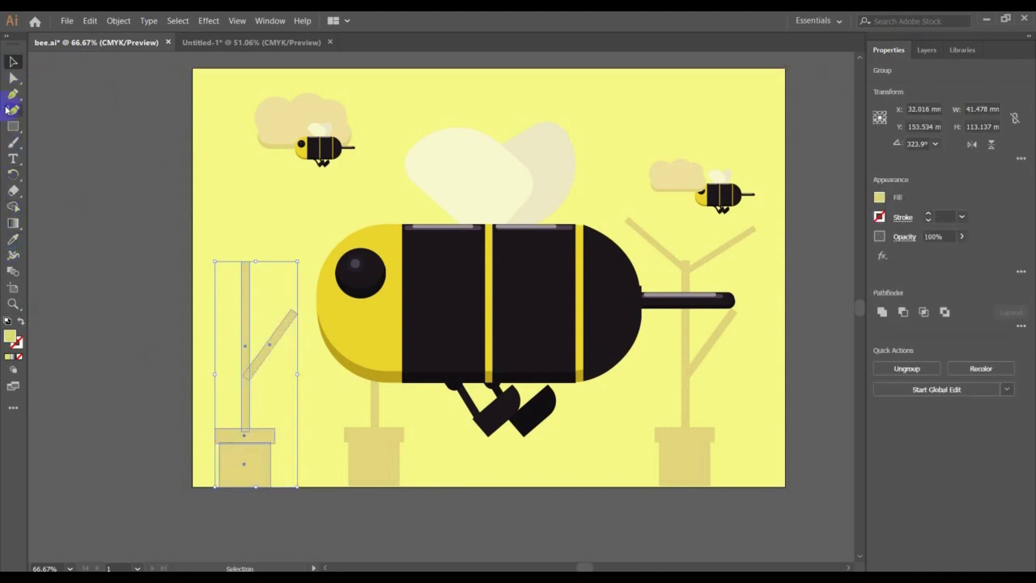
pyautogui.click(13, 239)
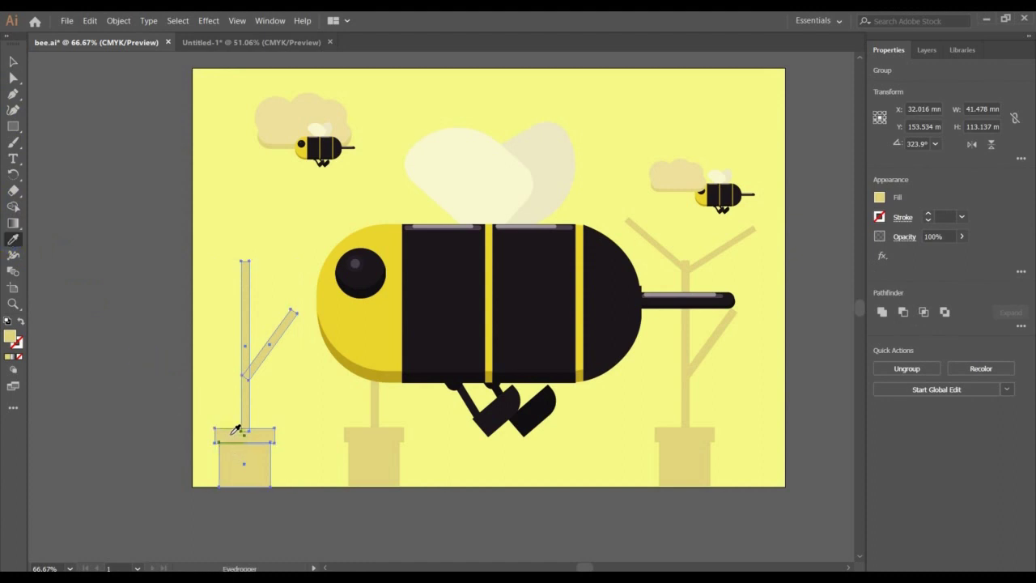
pyautogui.click(54, 346)
pyautogui.doubleClick(11, 336)
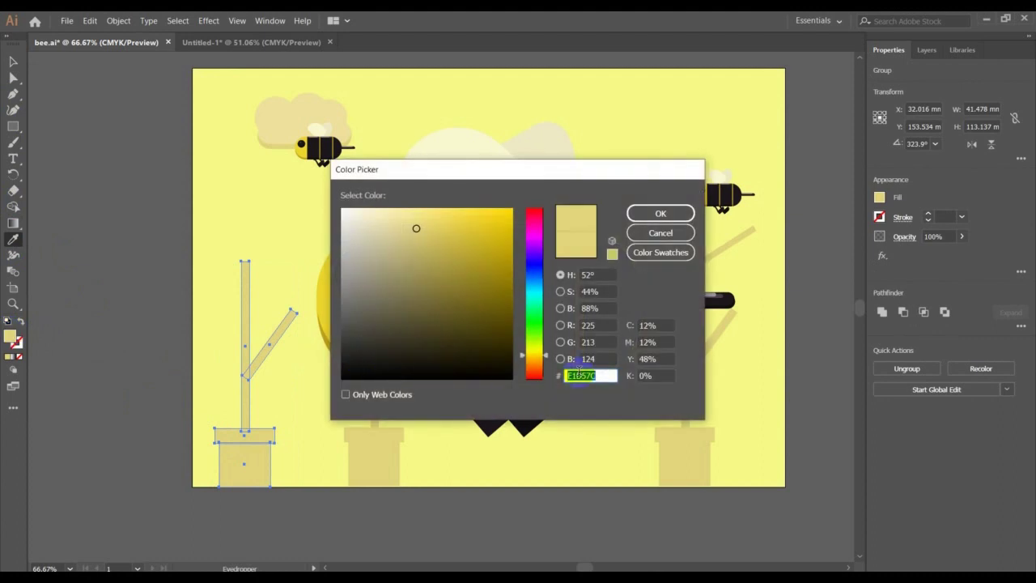
pyautogui.click(661, 213)
# Paste E1D57C as the fill of the small Untitled-1 rectangle
pyautogui.click(261, 45)
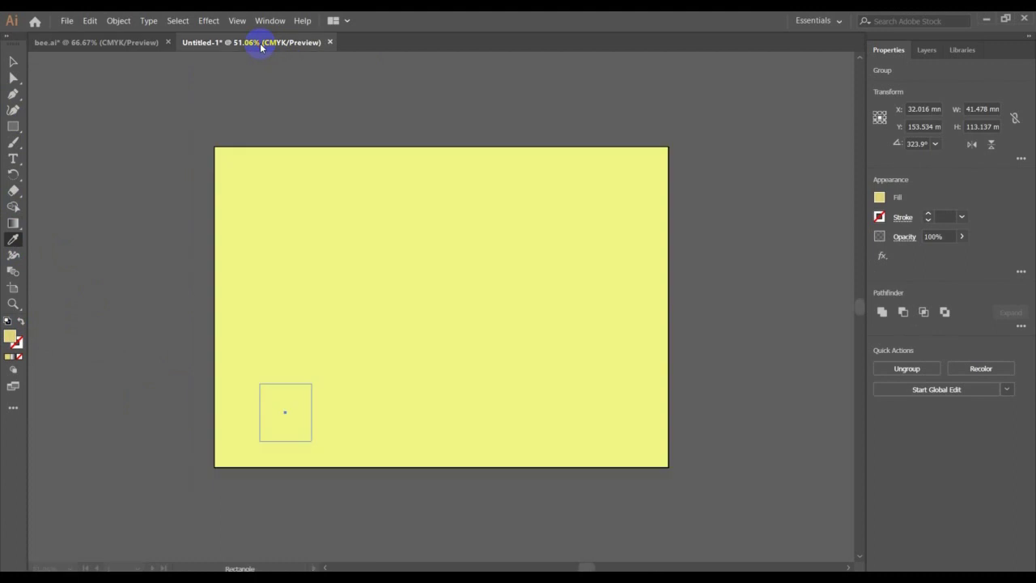
pyautogui.doubleClick(11, 335)
pyautogui.doubleClick(581, 375)
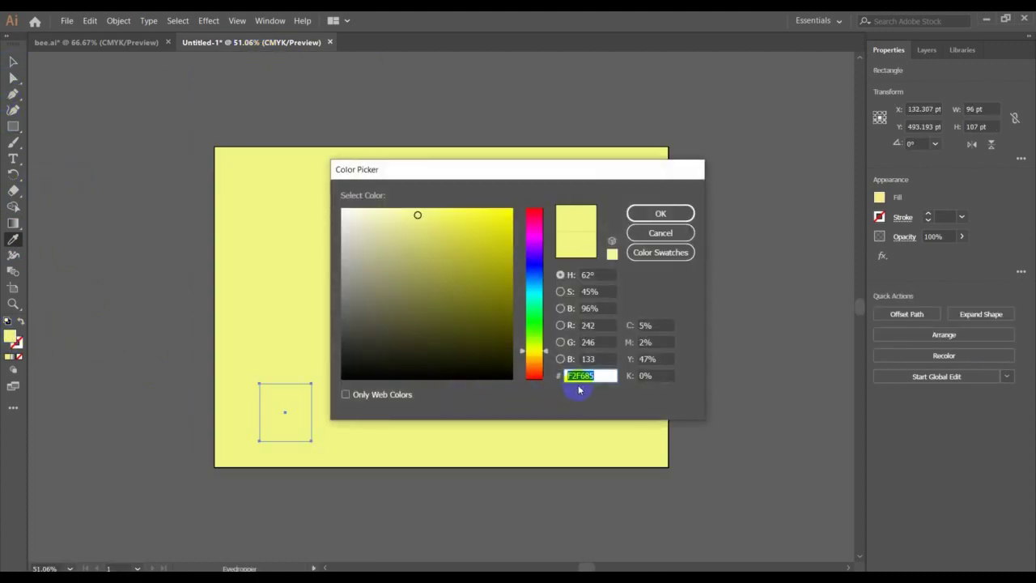
pyautogui.click(652, 213)
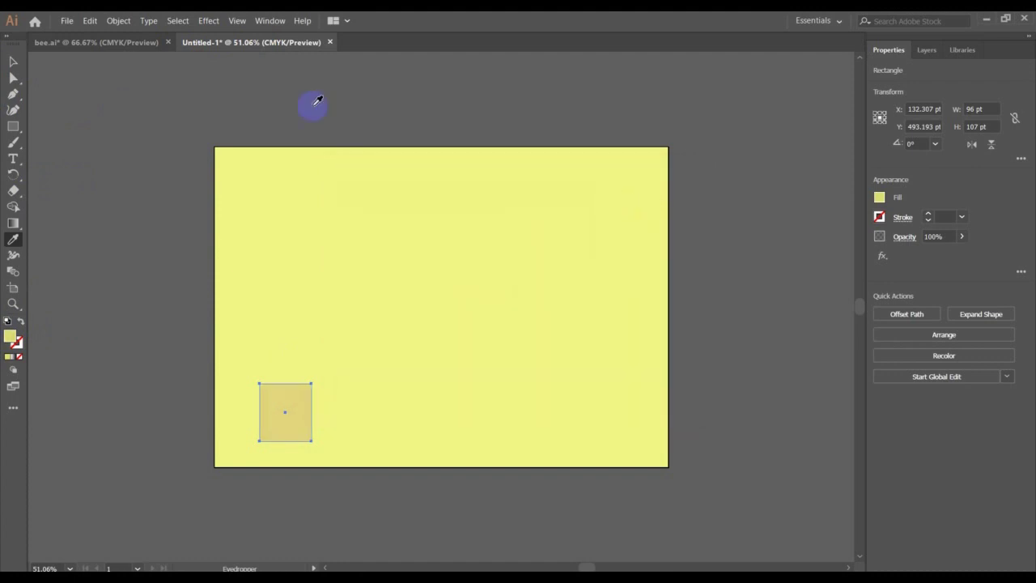
pyautogui.click(13, 60)
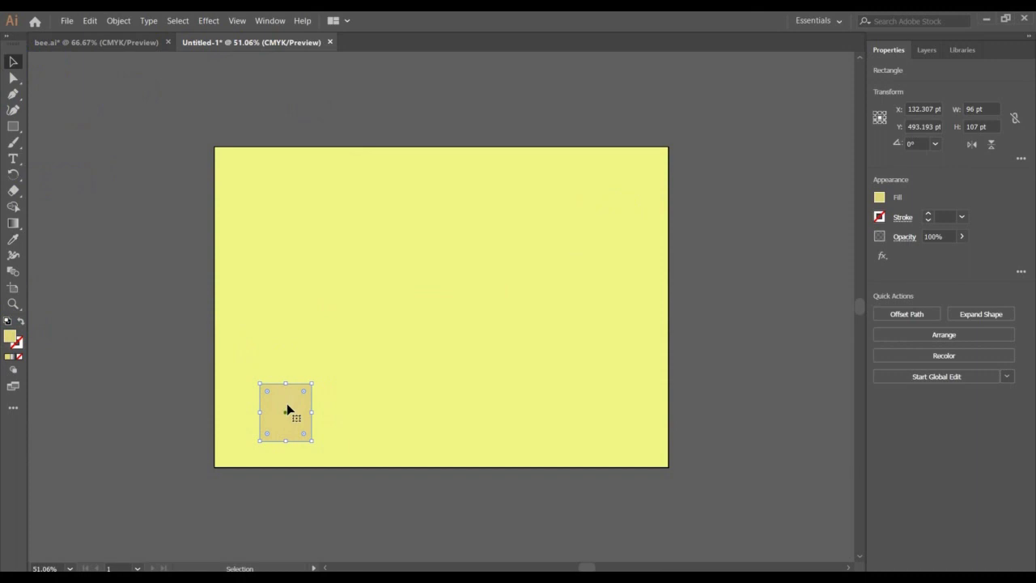
# Nudge the tan rectangle down so it rests on the artboard's bottom edge
pyautogui.press('Down')
pyautogui.press('Down')
pyautogui.press('Down')
pyautogui.press('Down')
pyautogui.press('Down')
pyautogui.press('Down')
pyautogui.press('Down')
pyautogui.press('Down')
pyautogui.press('Down')
pyautogui.press('Down')
pyautogui.press('Down')
pyautogui.press('Down')
pyautogui.press('Down')
pyautogui.press('Down')
pyautogui.press('Down')
pyautogui.press('Down')
pyautogui.press('Down')
pyautogui.press('Down')
pyautogui.press('Down')
pyautogui.press('Down')
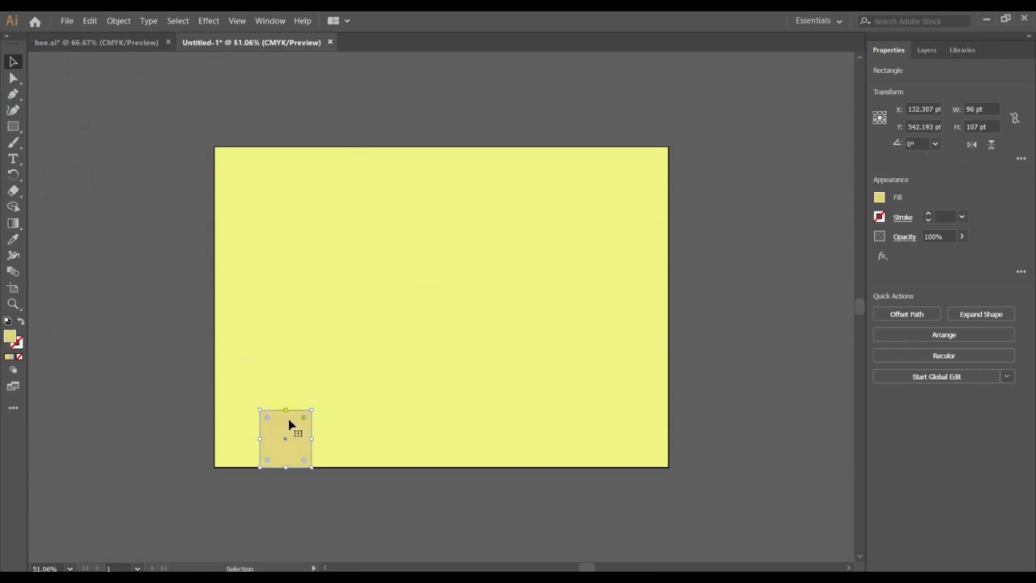
pyautogui.click(349, 446)
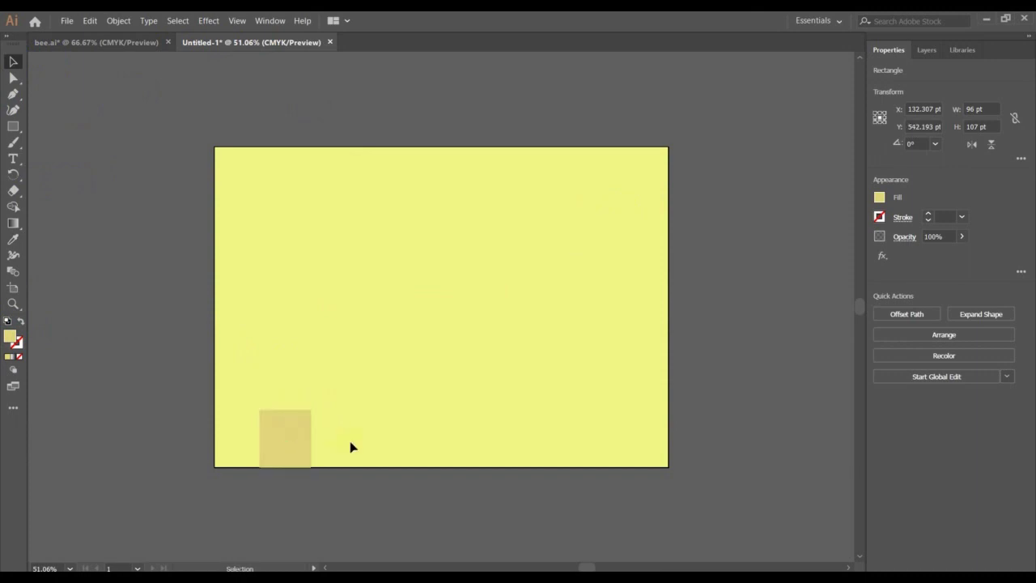
pyautogui.click(265, 454)
pyautogui.press('a')
pyautogui.press('v')
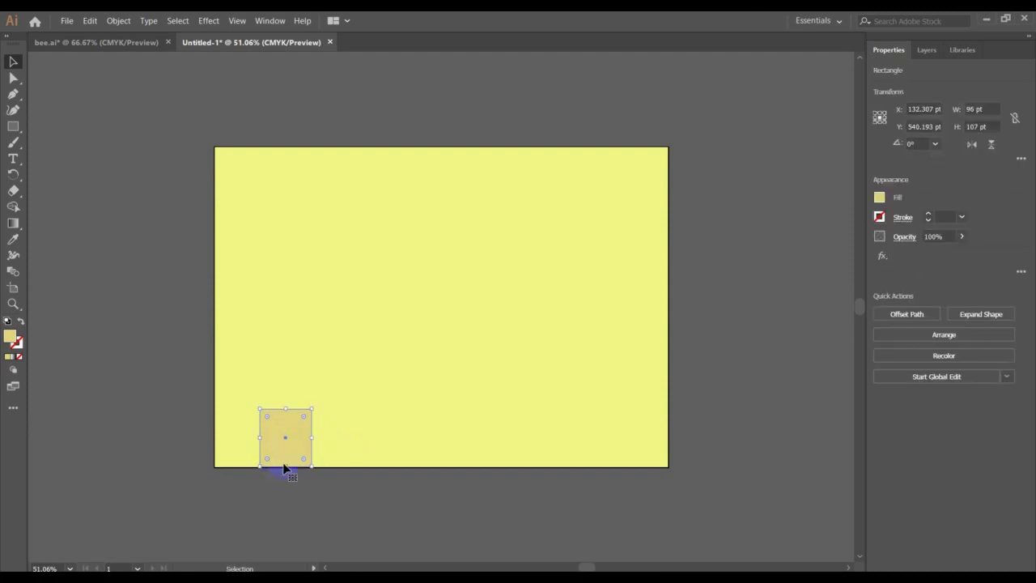
# Resize the copy into a 114 × 24 pt rim strip across the pot's top
pyautogui.moveTo(286, 466); pyautogui.dragTo(284, 422)
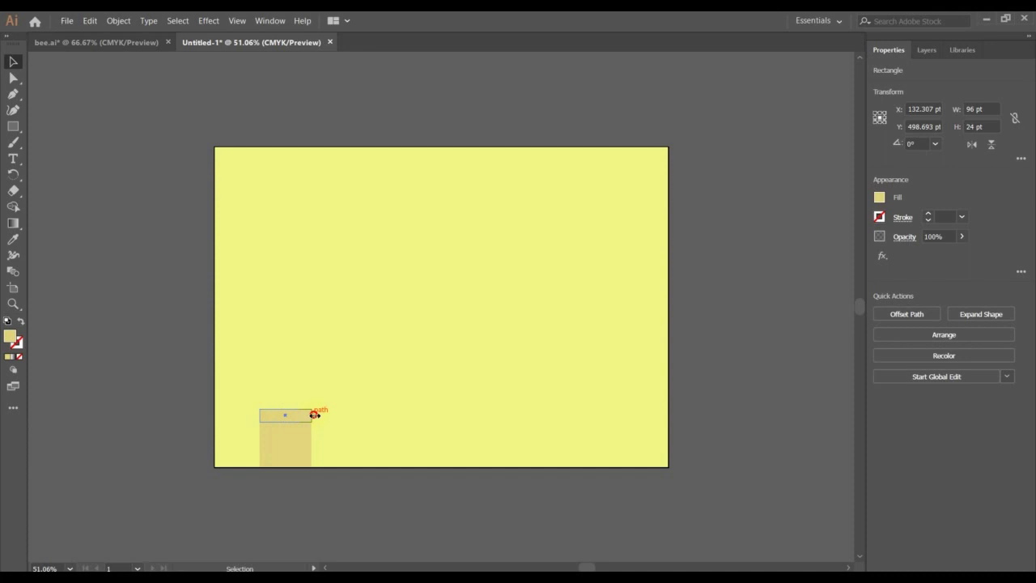
pyautogui.moveTo(314, 414); pyautogui.dragTo(317, 415)
pyautogui.click(152, 330)
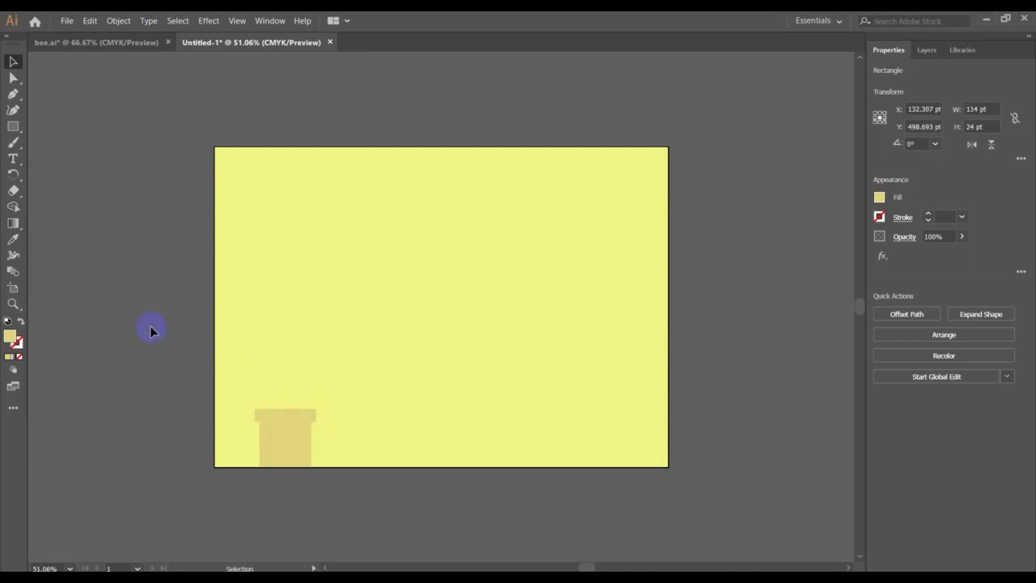
pyautogui.click(104, 44)
# Alt-drag a copy of the pot rectangle upward to start the stem
pyautogui.click(249, 385)
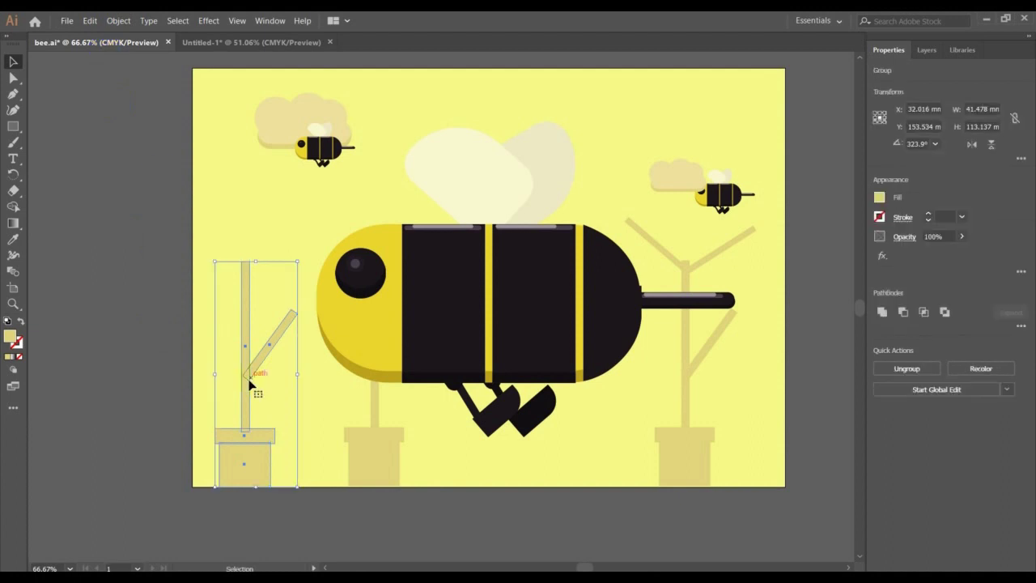
pyautogui.click(104, 111)
pyautogui.click(198, 42)
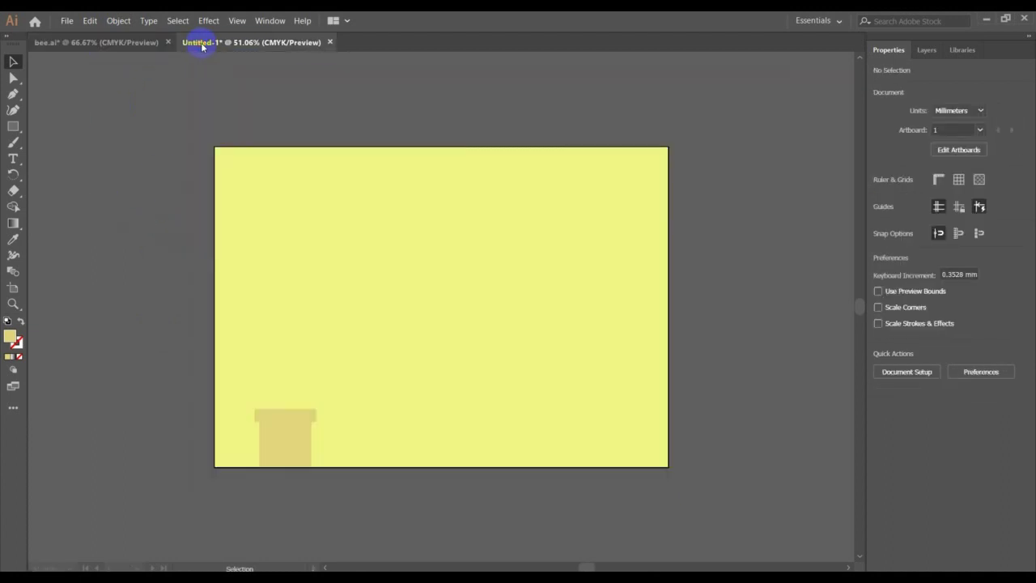
pyautogui.click(290, 442)
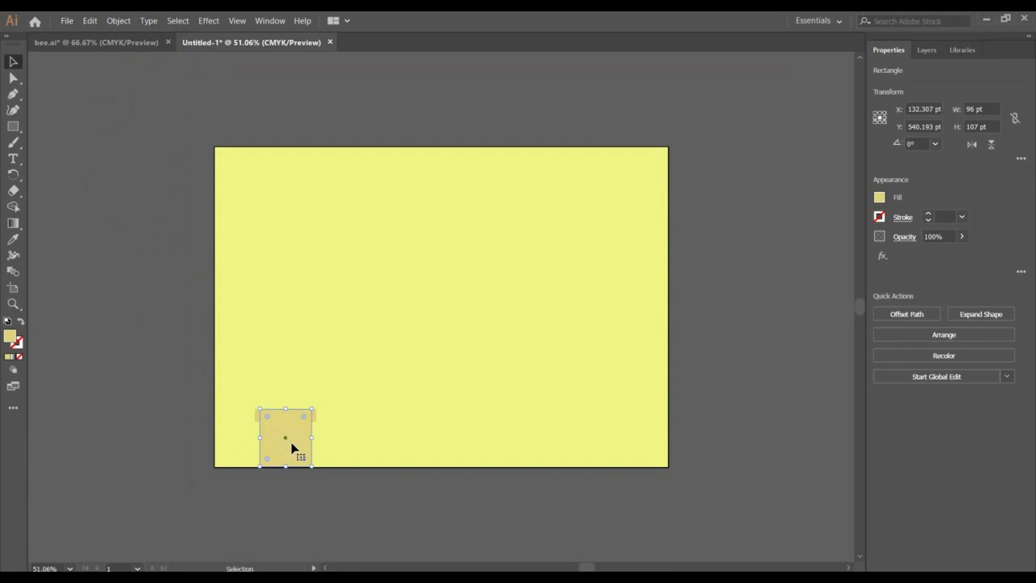
pyautogui.moveTo(291, 441)
pyautogui.mouseDown()
pyautogui.moveTo(289, 321)
pyautogui.moveTo(289, 343)
pyautogui.moveTo(314, 334)
pyautogui.moveTo(287, 337)
pyautogui.moveTo(285, 424)
pyautogui.mouseUp()
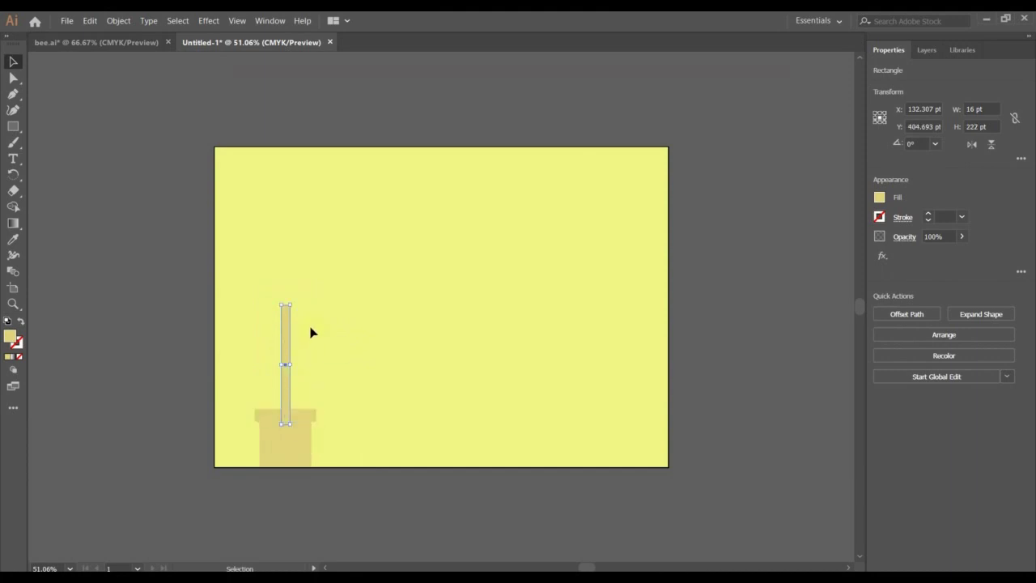
# Stretch the stem's top upward to make it 16 × 343 pt
pyautogui.click(307, 332)
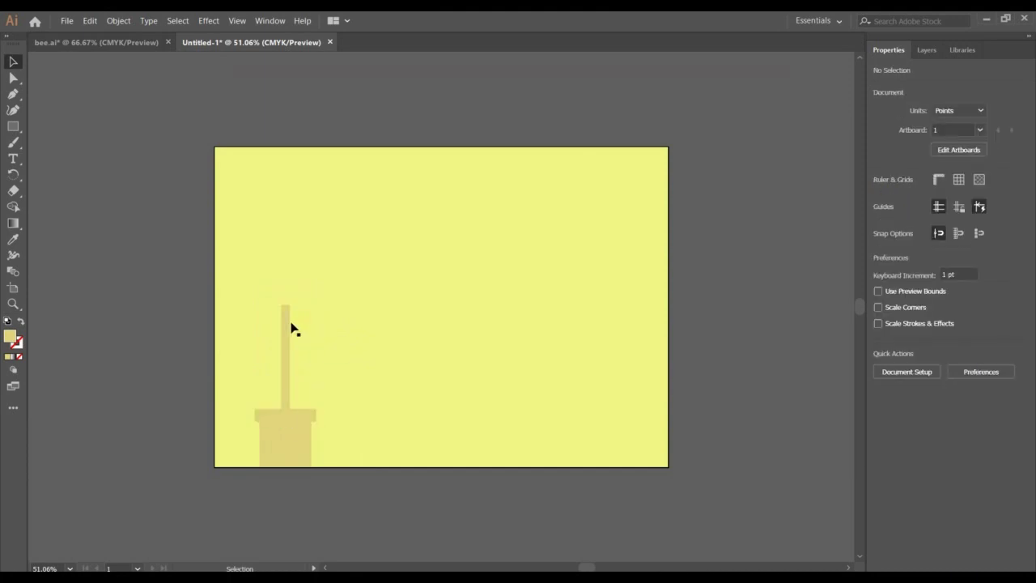
pyautogui.click(288, 325)
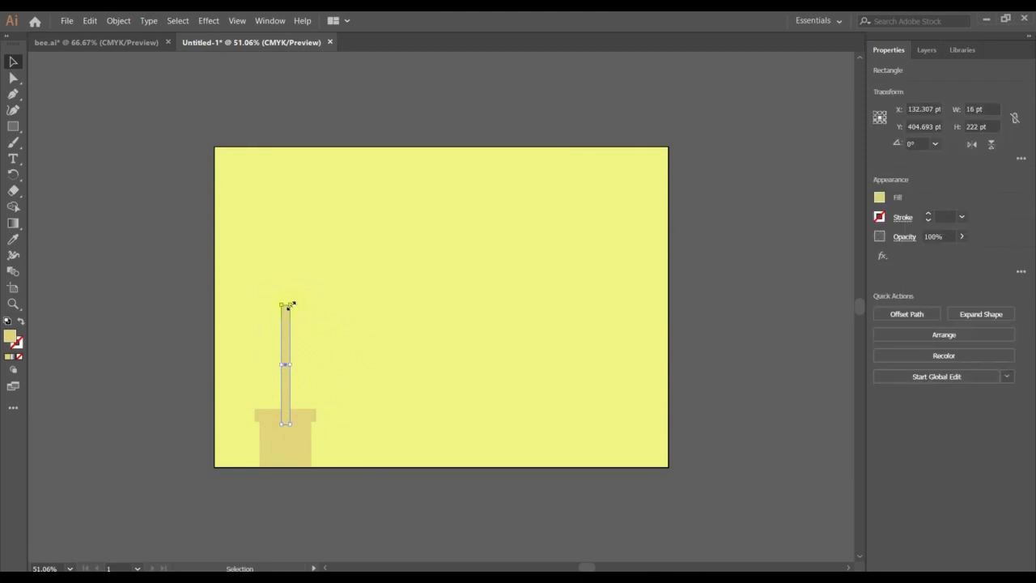
pyautogui.moveTo(290, 305); pyautogui.dragTo(289, 239)
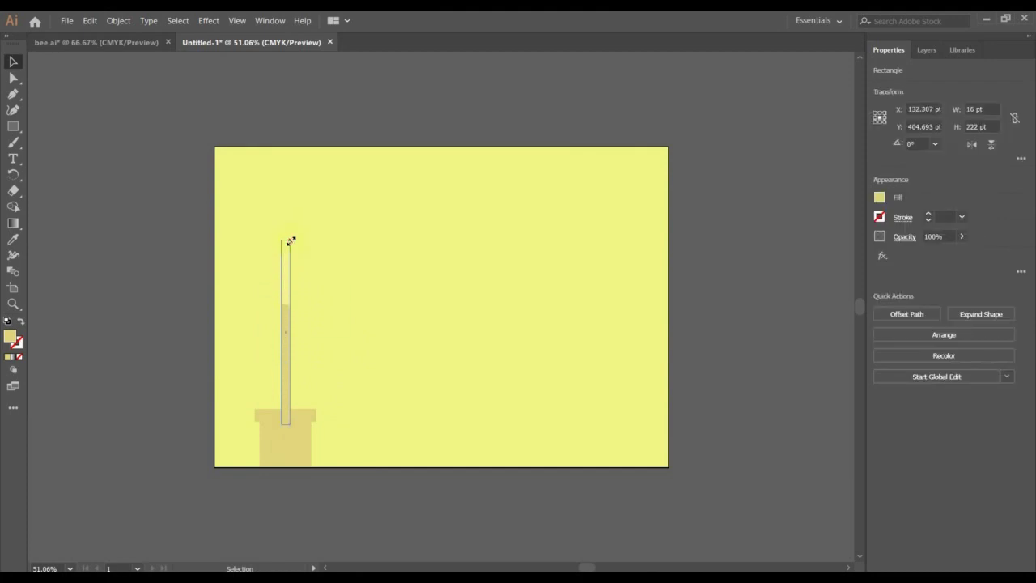
pyautogui.click(146, 46)
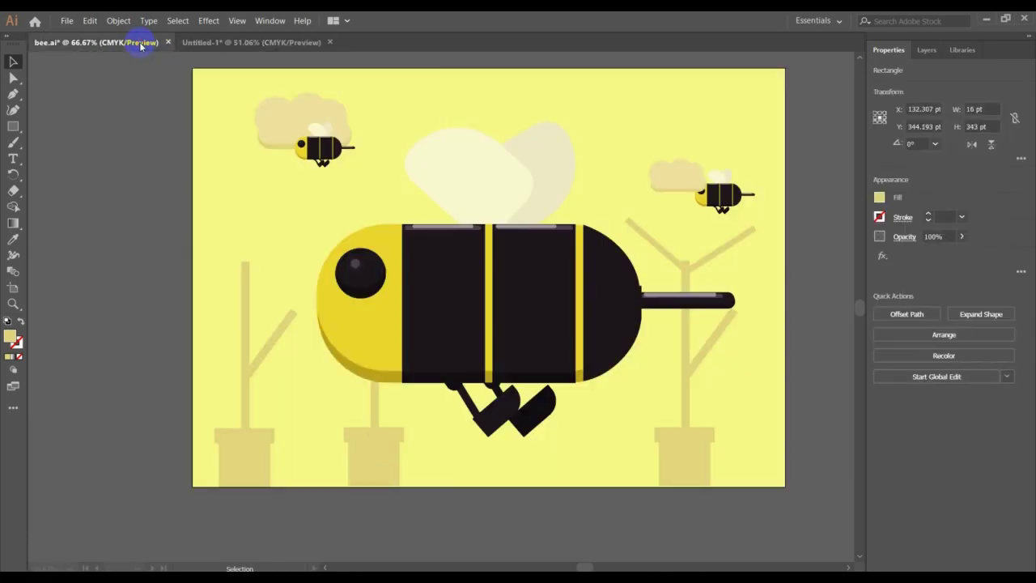
pyautogui.click(210, 42)
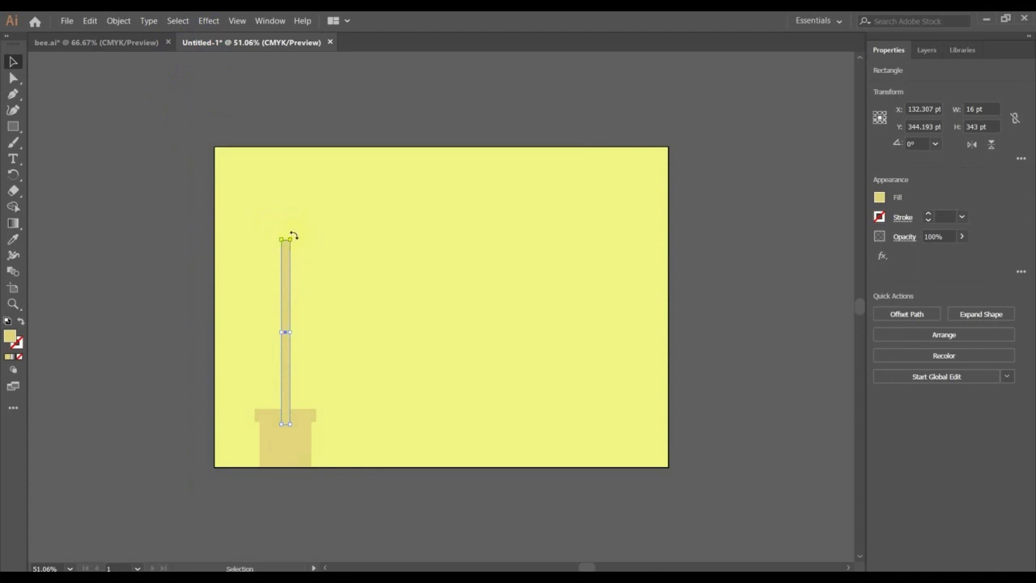
# Rotate the stem copy into a shorter diagonal branch at 318.54°, then view the bee.ai reference
pyautogui.moveTo(294, 235); pyautogui.dragTo(387, 234)
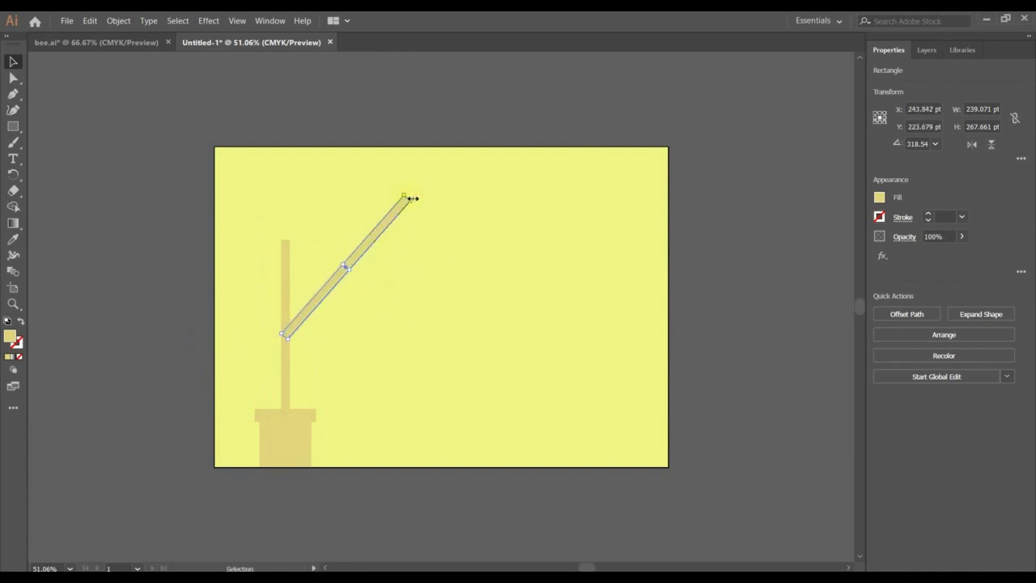
pyautogui.moveTo(412, 197); pyautogui.dragTo(347, 267)
pyautogui.click(341, 199)
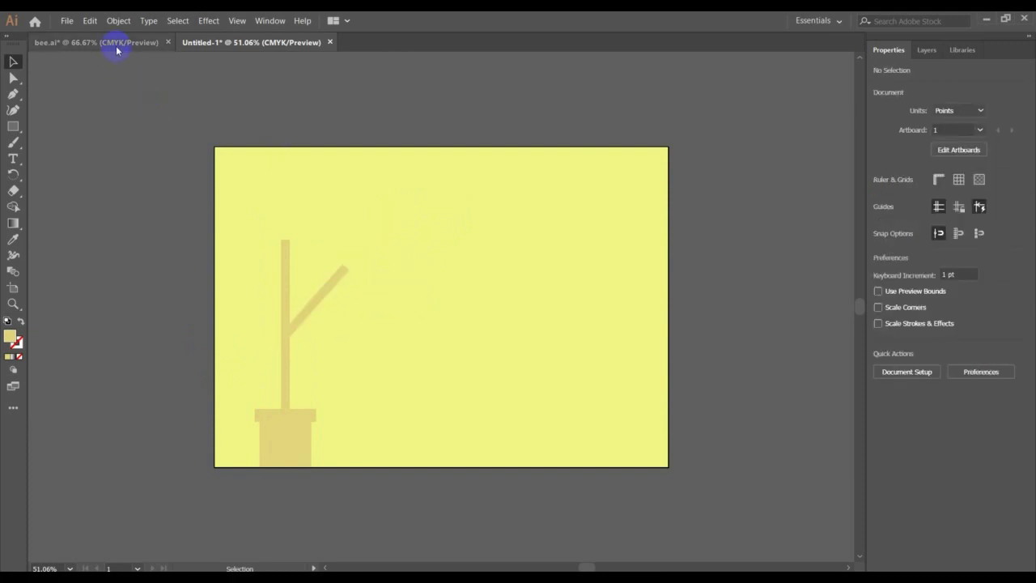
pyautogui.click(116, 50)
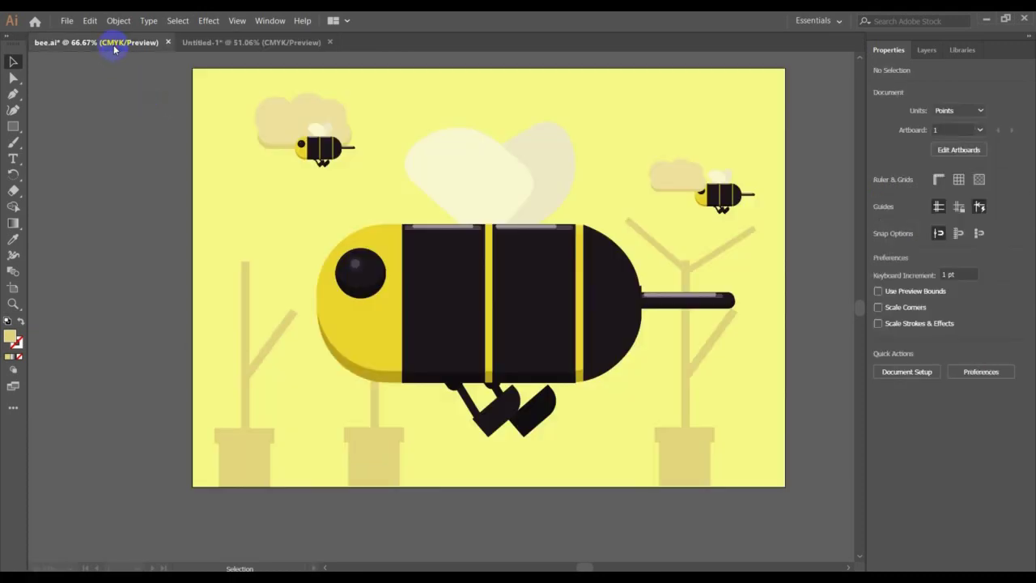
# Copy the whole tree to the middle of the artboard and shrink it slightly
pyautogui.click(244, 45)
pyautogui.moveTo(252, 224); pyautogui.dragTo(343, 471)
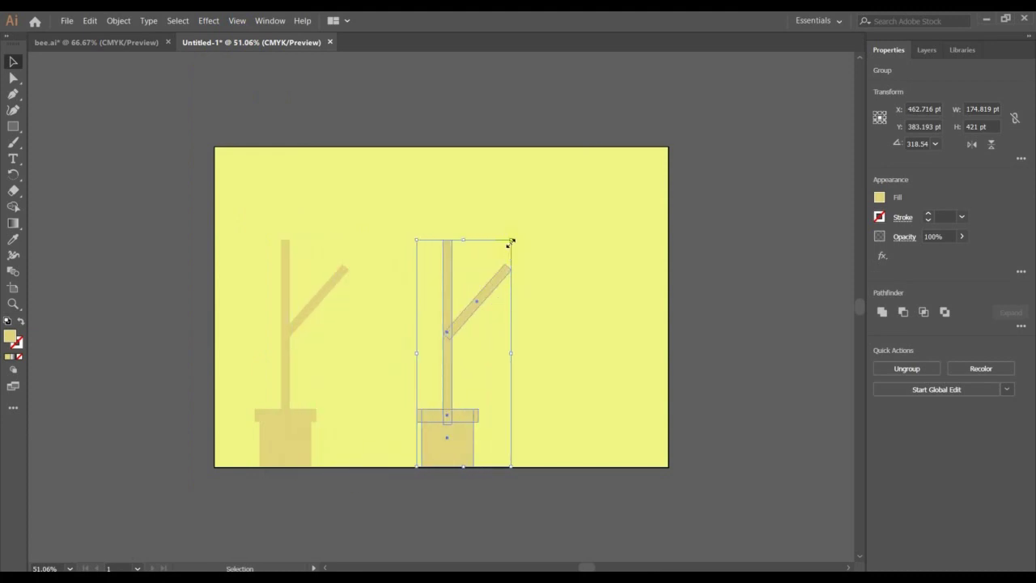
pyautogui.moveTo(511, 241); pyautogui.dragTo(504, 258)
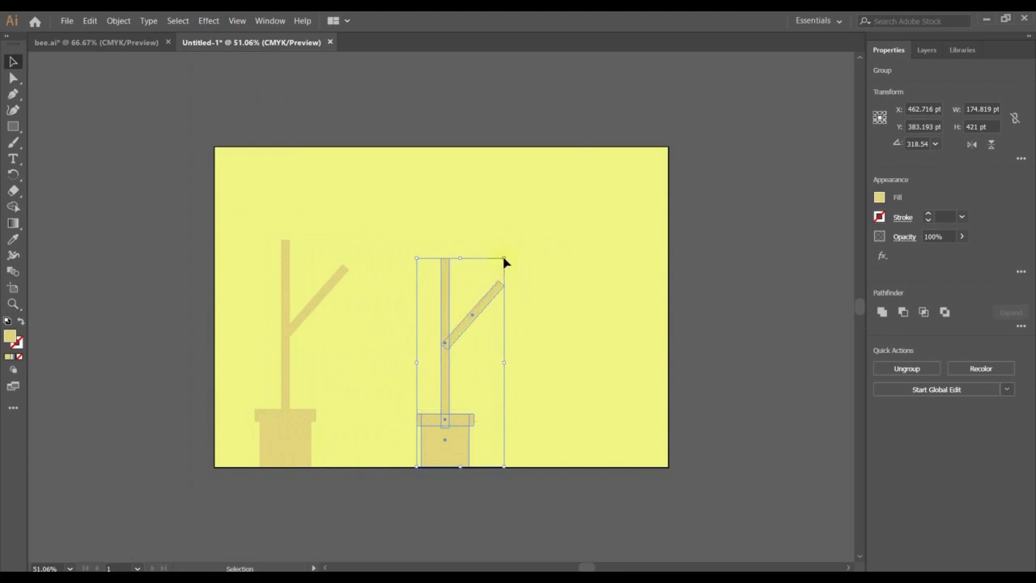
pyautogui.press('Right')
pyautogui.press('Right')
pyautogui.press('Right')
pyautogui.press('Right')
pyautogui.press('Right')
pyautogui.press('Right')
pyautogui.press('Right')
pyautogui.press('Right')
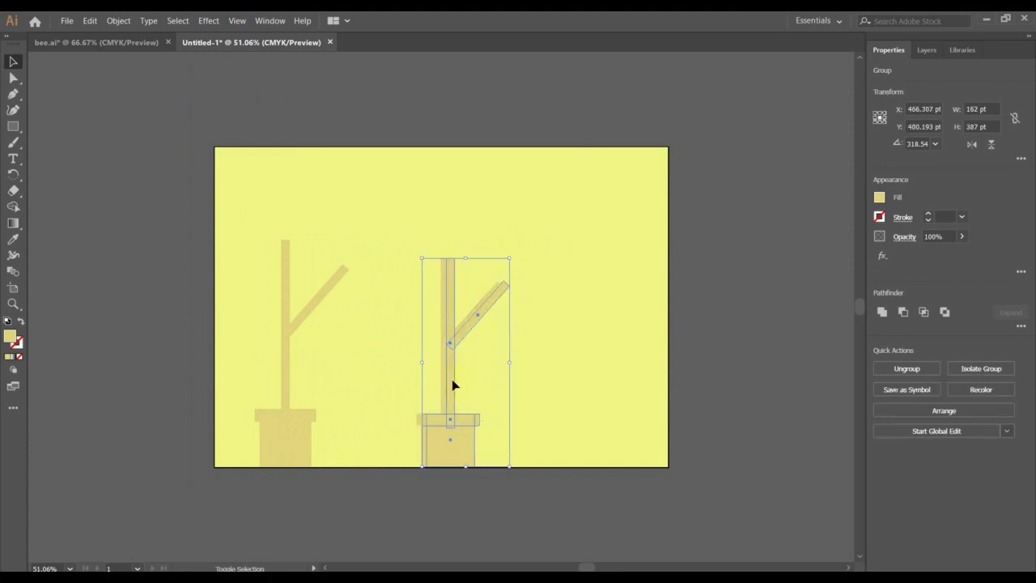
# Place a third, smaller tree copy near the right edge
pyautogui.hotkey('shift', 'Right')
pyautogui.hotkey('shift', 'Right')
pyautogui.hotkey('shift', 'Right')
pyautogui.hotkey('shift', 'Right')
pyautogui.hotkey('shift', 'Right')
pyautogui.hotkey('shift', 'Right')
pyautogui.hotkey('shift', 'Right')
pyautogui.hotkey('shift', 'Right')
pyautogui.hotkey('shift', 'Right')
pyautogui.hotkey('shift', 'Right')
pyautogui.hotkey('shift', 'Right')
pyautogui.hotkey('shift', 'Right')
pyautogui.hotkey('shift', 'Right')
pyautogui.hotkey('shift', 'Right')
pyautogui.hotkey('shift', 'Right')
pyautogui.hotkey('shift', 'Right')
pyautogui.hotkey('shift', 'Right')
pyautogui.hotkey('shift', 'Right')
pyautogui.hotkey('shift', 'Right')
pyautogui.hotkey('shift', 'Right')
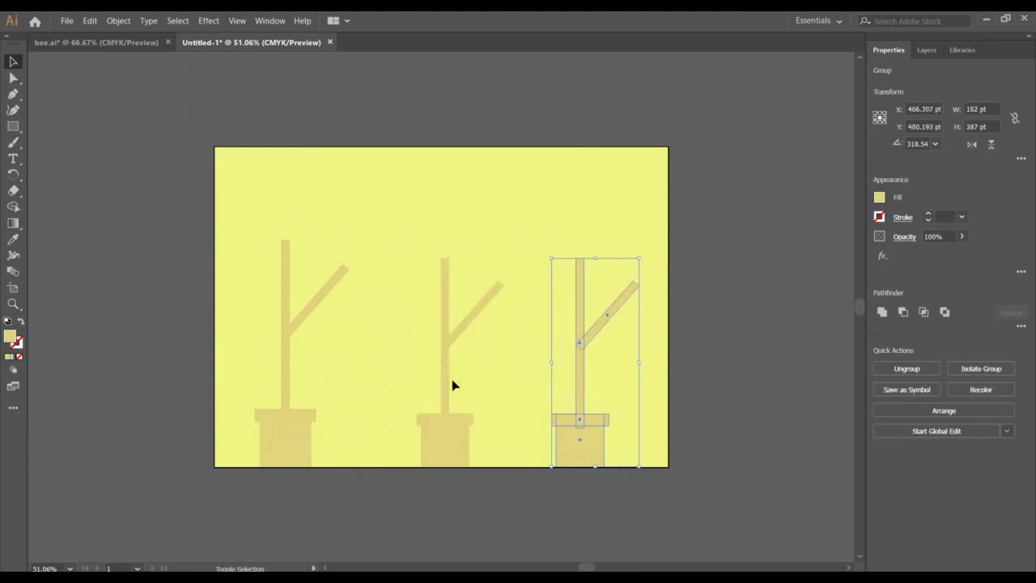
pyautogui.hotkey('shift', 'Right')
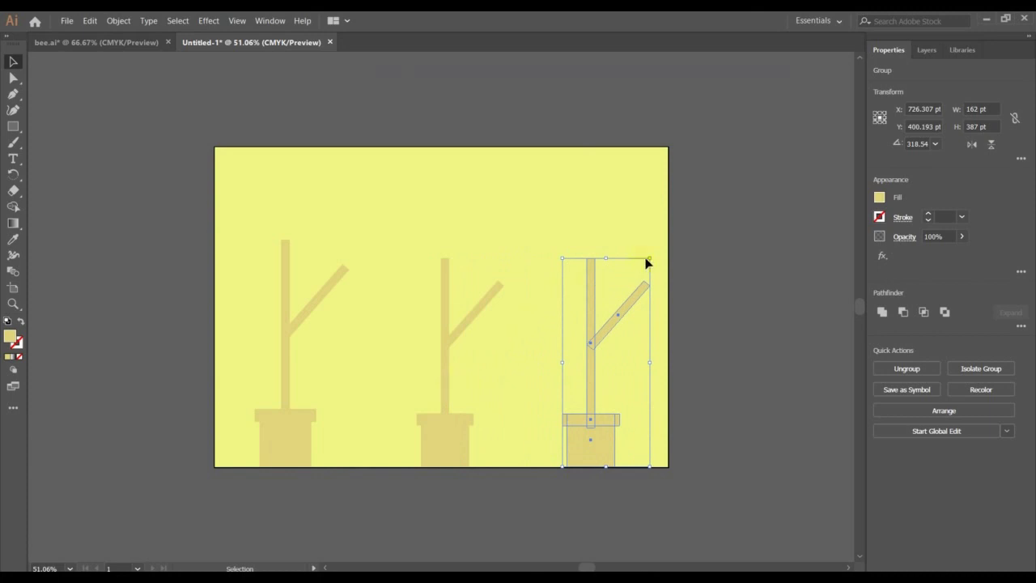
pyautogui.moveTo(649, 259); pyautogui.dragTo(636, 288)
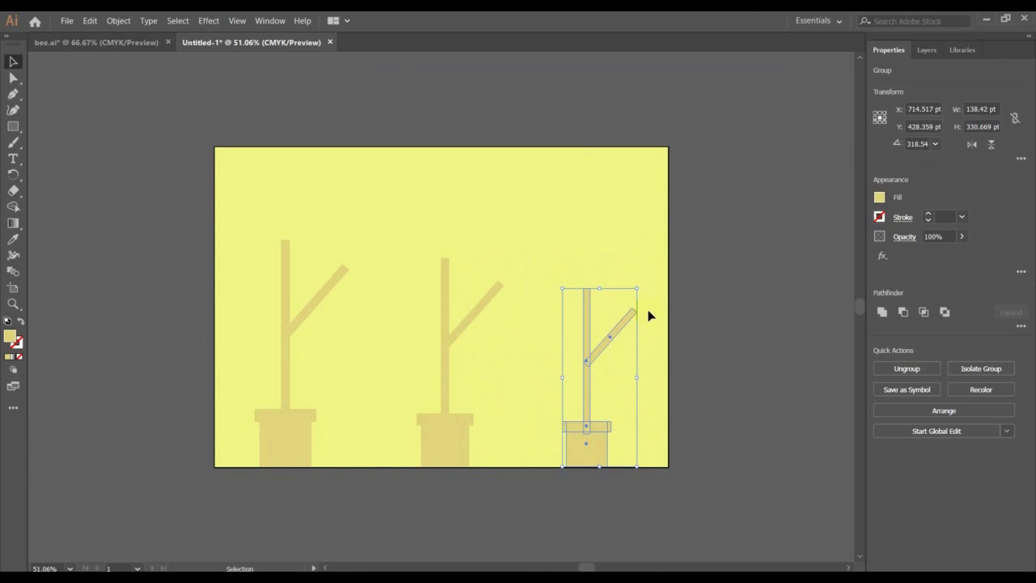
pyautogui.moveTo(634, 287); pyautogui.dragTo(630, 301)
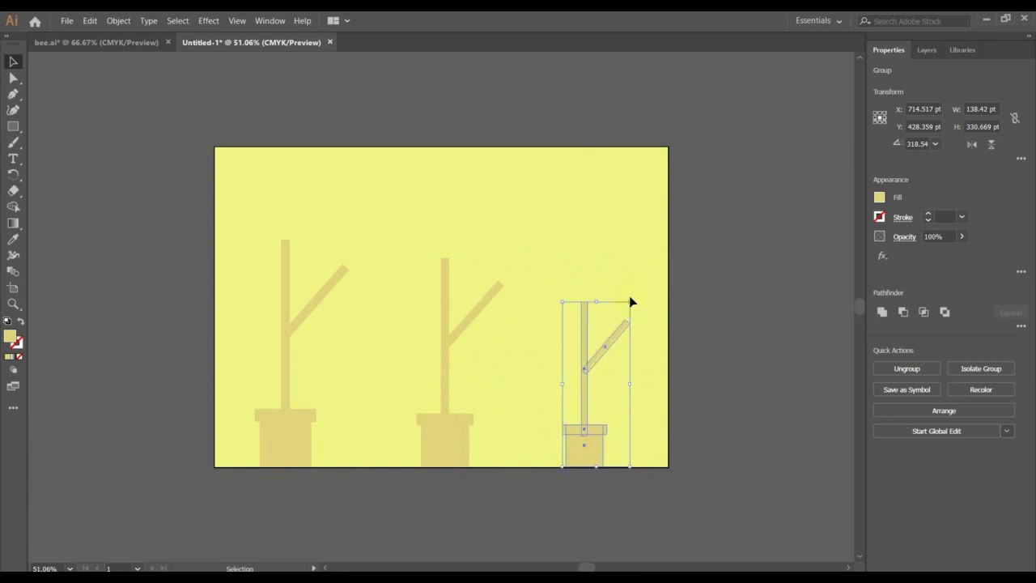
# Check the bee.ai reference artwork, then return to Untitled-1
pyautogui.click(268, 103)
pyautogui.click(131, 42)
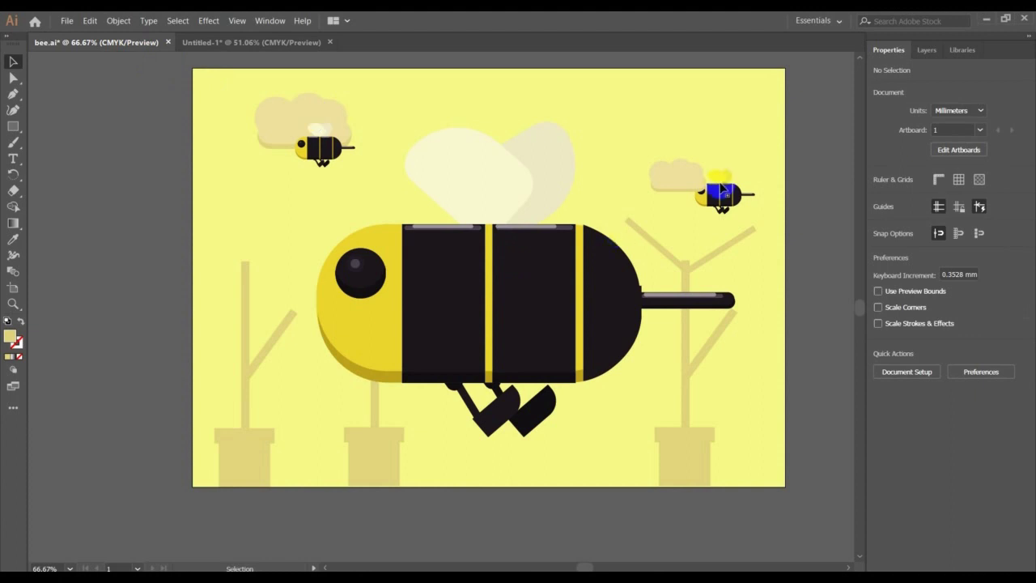
pyautogui.click(264, 42)
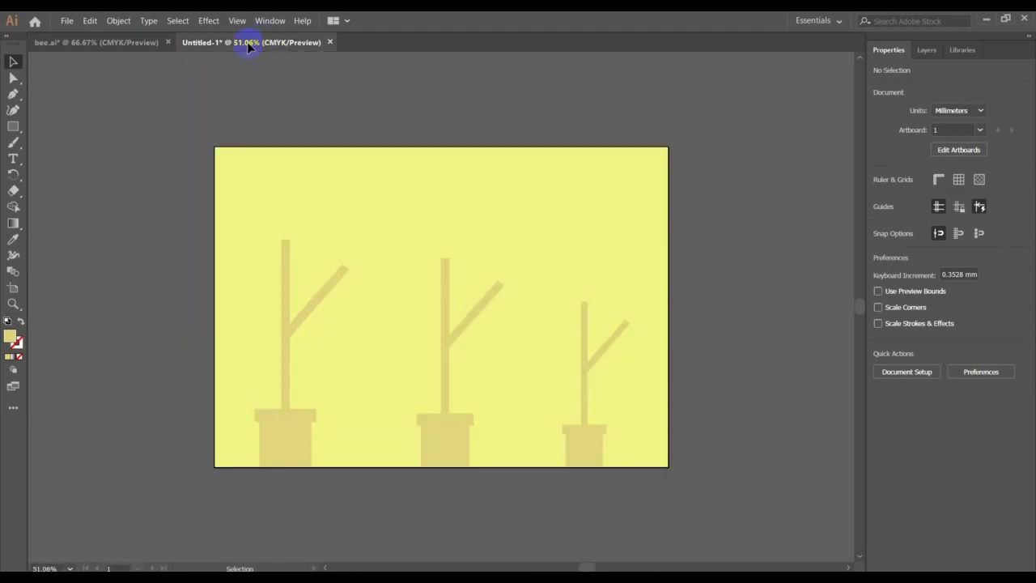
# Draw a rounded 148.756 × 51 pt tan bar near the top for a cloud
pyautogui.press('m')
pyautogui.moveTo(503, 350); pyautogui.dragTo(551, 224)
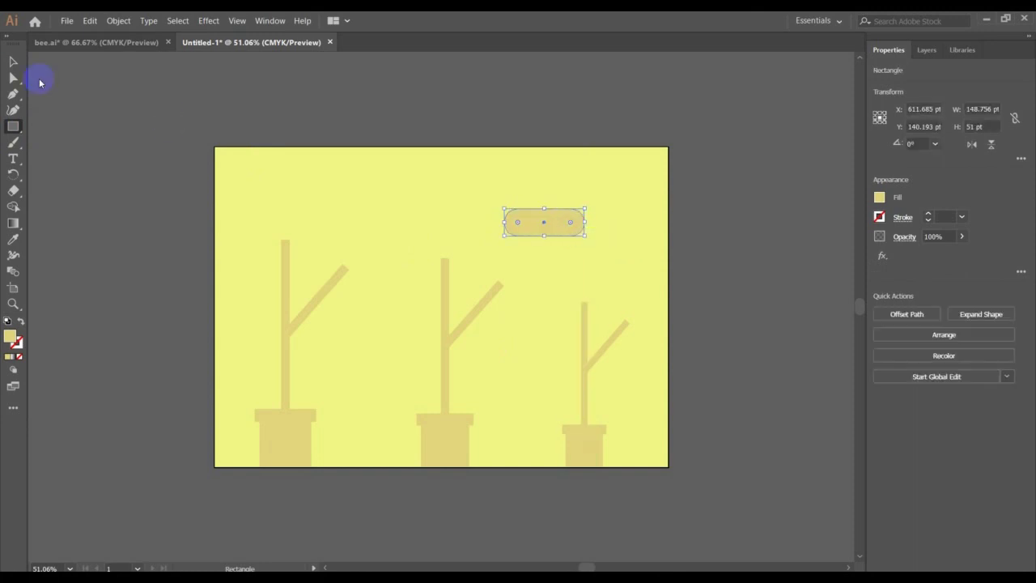
pyautogui.click(8, 65)
# After checking the bee reference, copy the rounded pill to the upper left
pyautogui.click(130, 132)
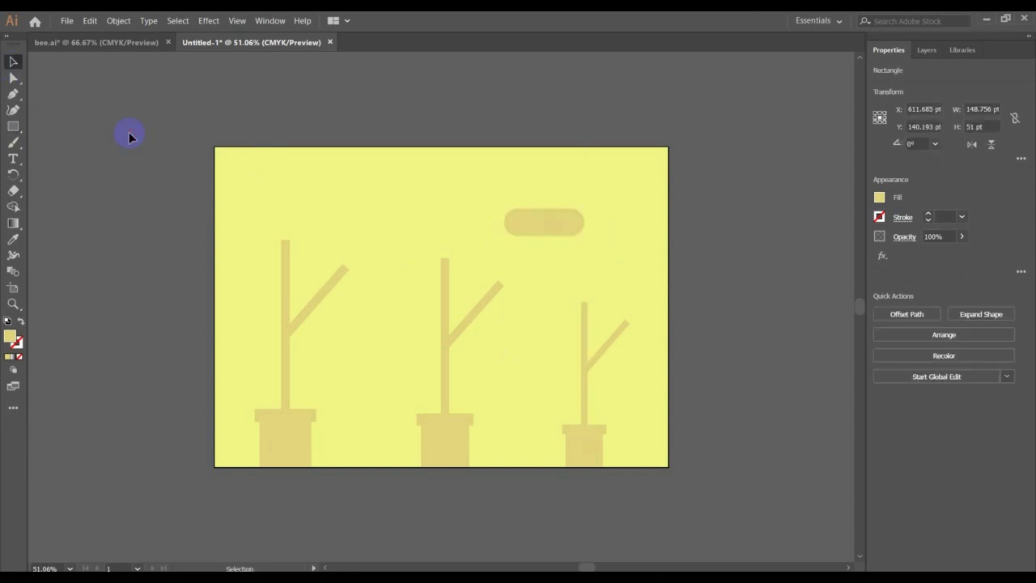
pyautogui.click(139, 44)
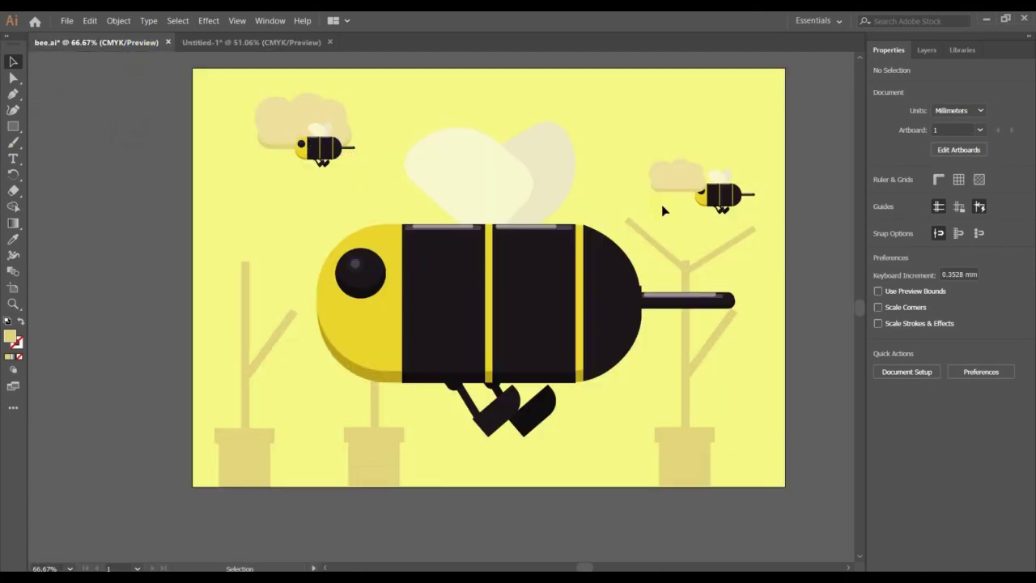
pyautogui.click(246, 43)
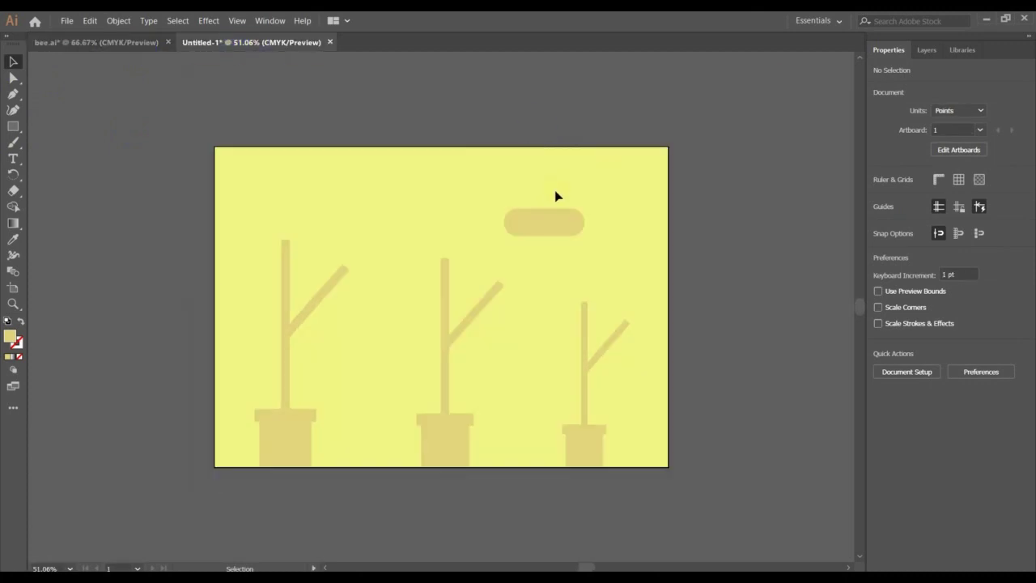
pyautogui.click(547, 227)
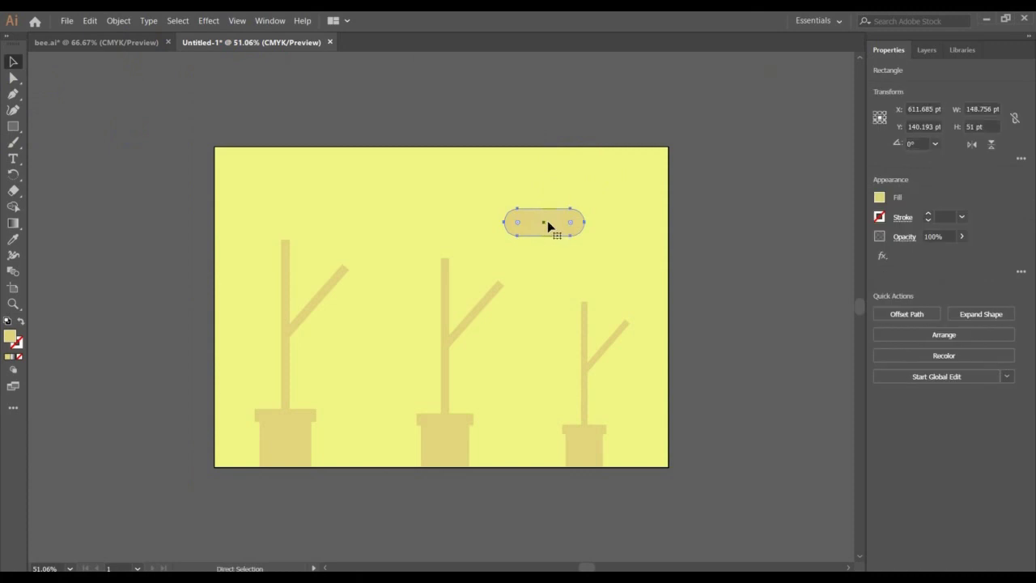
pyautogui.moveTo(551, 224); pyautogui.dragTo(432, 206)
# Nudge the right pill up and apply Pathfinder Minus Front, leaving a 148.756 × 31 pt curved sliver
pyautogui.click(541, 218)
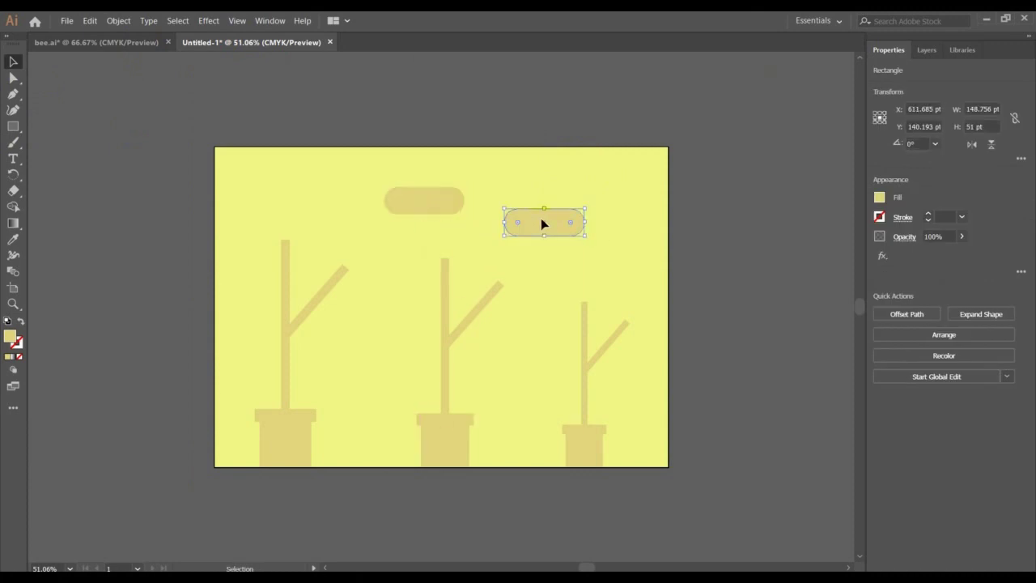
pyautogui.press('a')
pyautogui.press('v')
pyautogui.press('Up')
pyautogui.press('Up')
pyautogui.press('Up')
pyautogui.press('Up')
pyautogui.press('Up')
pyautogui.press('Up')
pyautogui.press('Up')
pyautogui.press('Up')
pyautogui.press('Up')
pyautogui.press('Up')
pyautogui.press('Up')
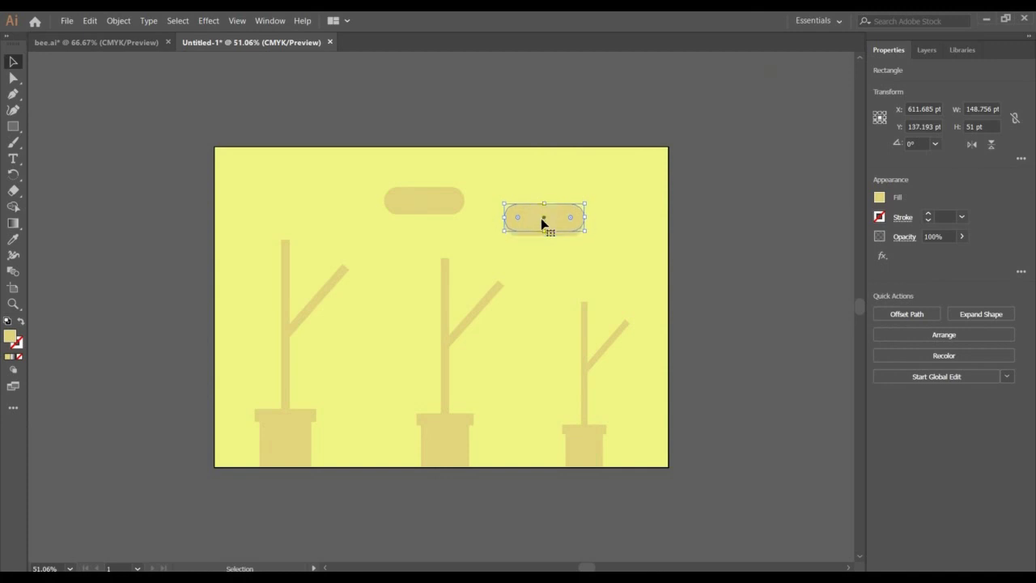
pyautogui.moveTo(504, 194); pyautogui.dragTo(578, 242)
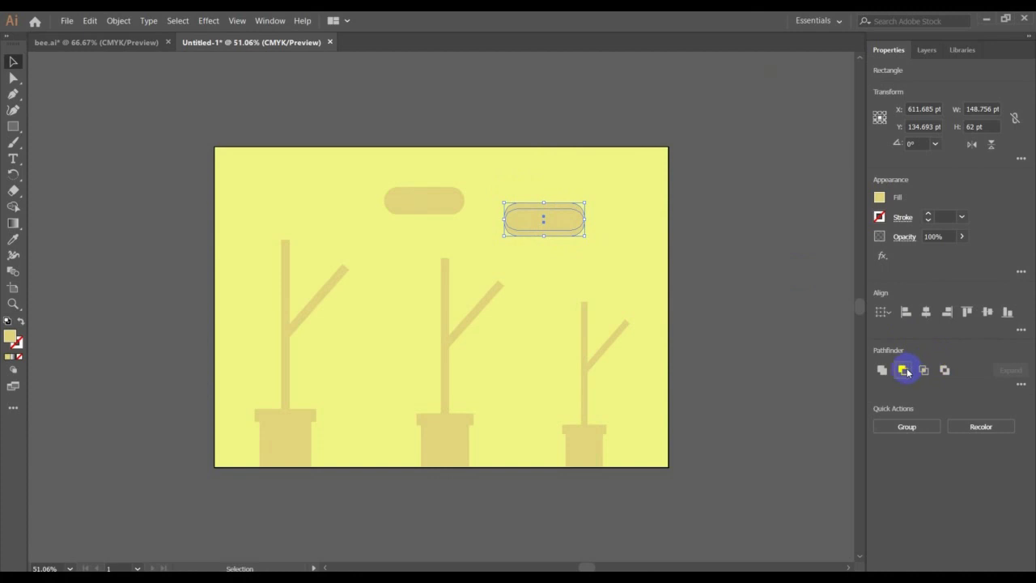
pyautogui.click(905, 370)
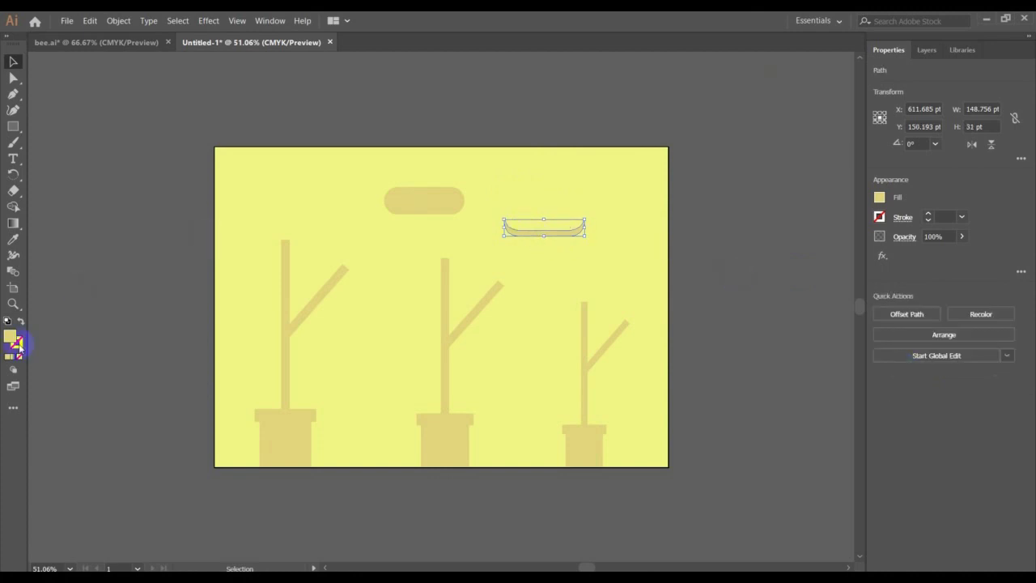
# Recolour the sliver to darker tan CCBC6E and move the left pill on top of it
pyautogui.doubleClick(9, 340)
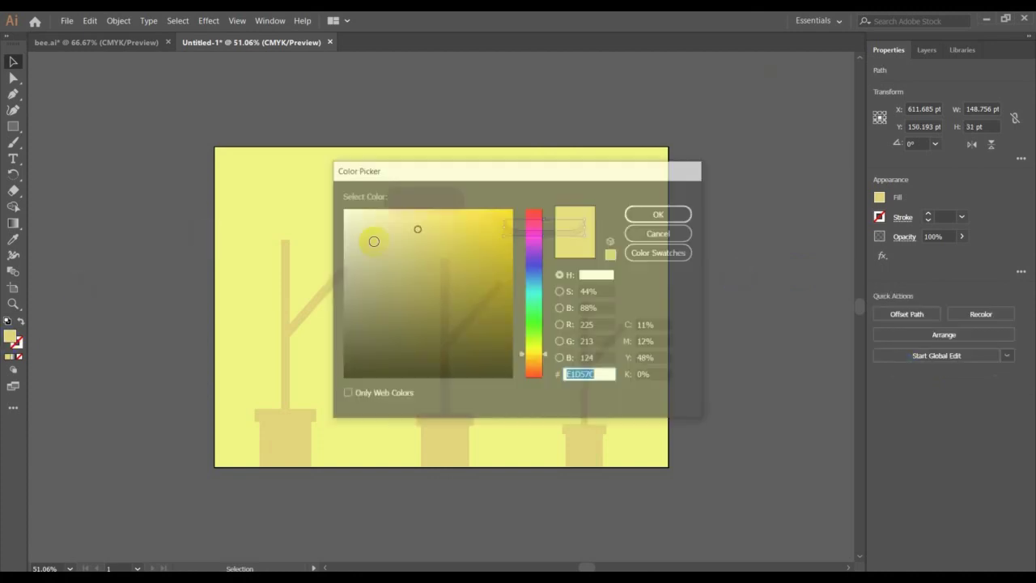
pyautogui.click(423, 246)
pyautogui.click(636, 213)
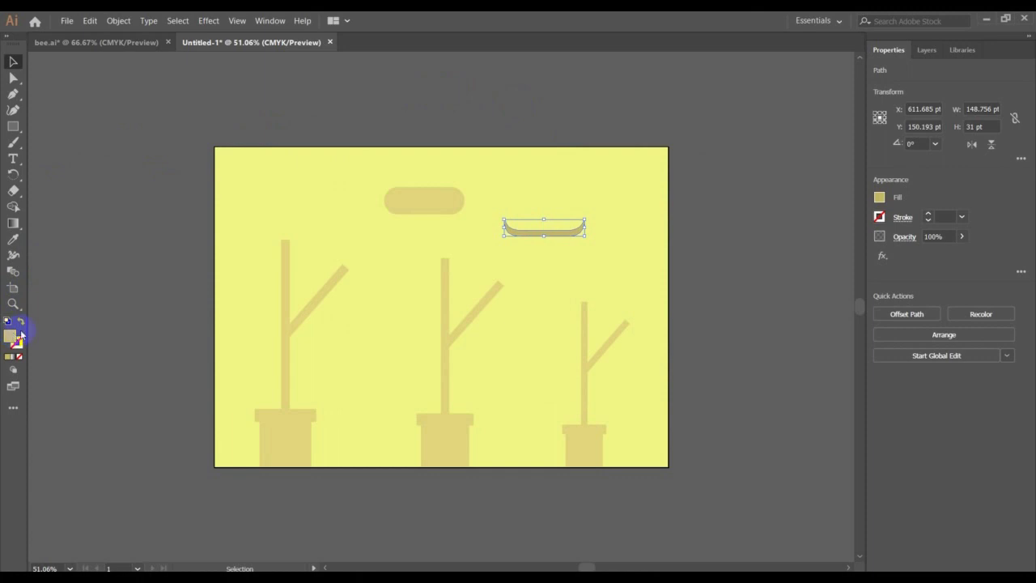
pyautogui.doubleClick(19, 333)
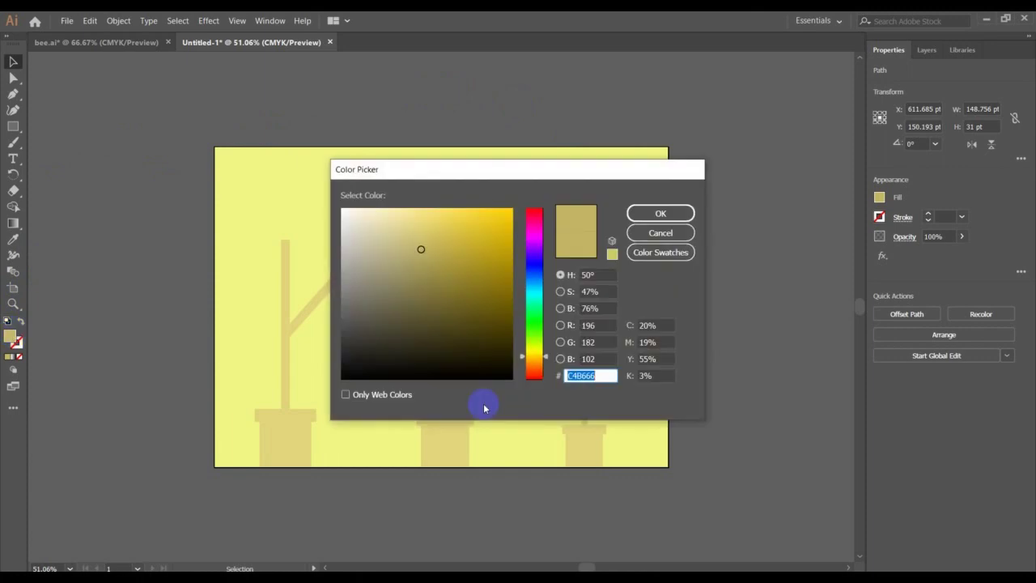
pyautogui.click(420, 241)
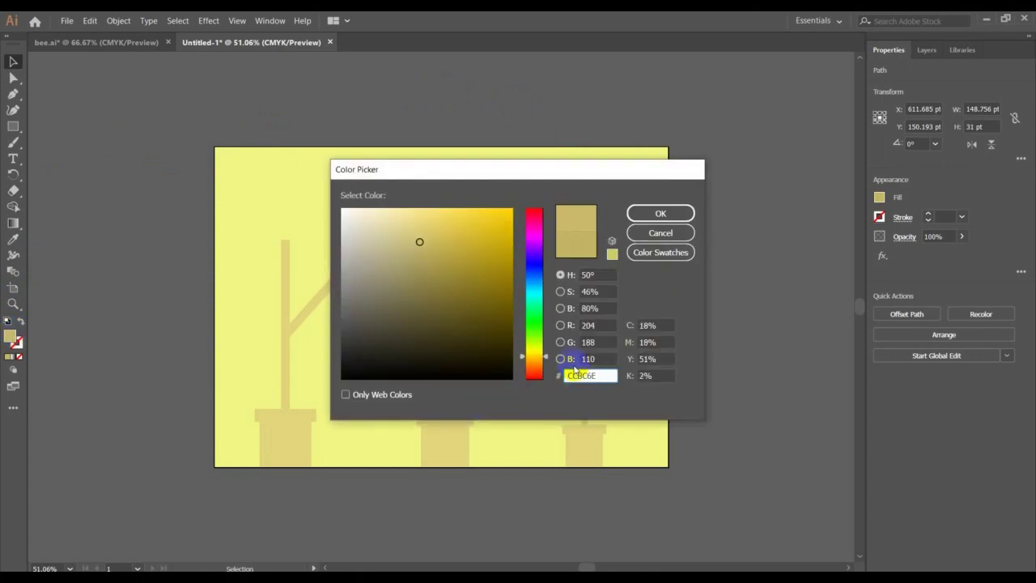
pyautogui.click(661, 213)
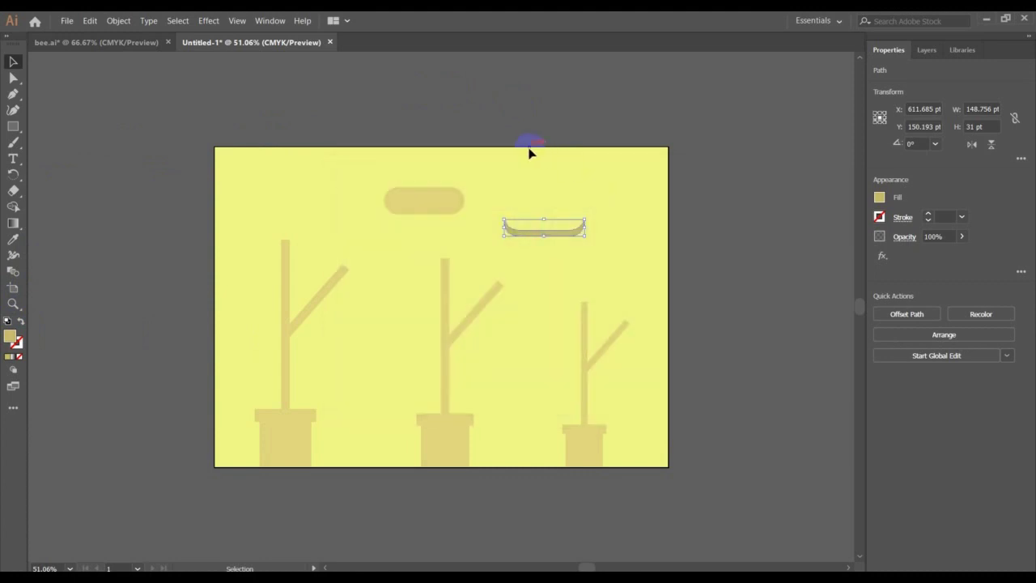
pyautogui.click(501, 121)
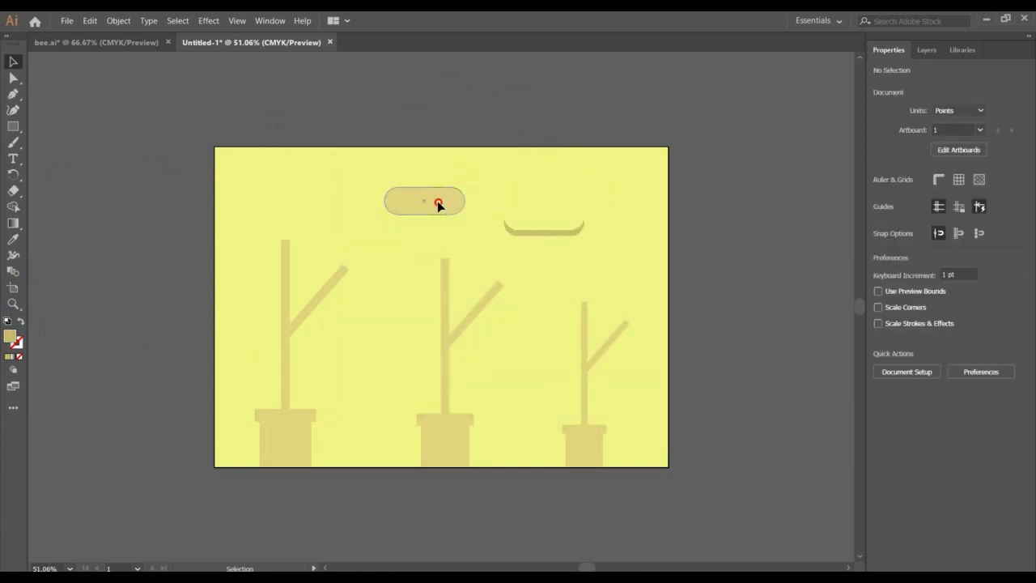
pyautogui.moveTo(437, 201); pyautogui.dragTo(557, 223)
# Clear the selection and check the bee.ai reference before returning to Untitled-1
pyautogui.click(726, 274)
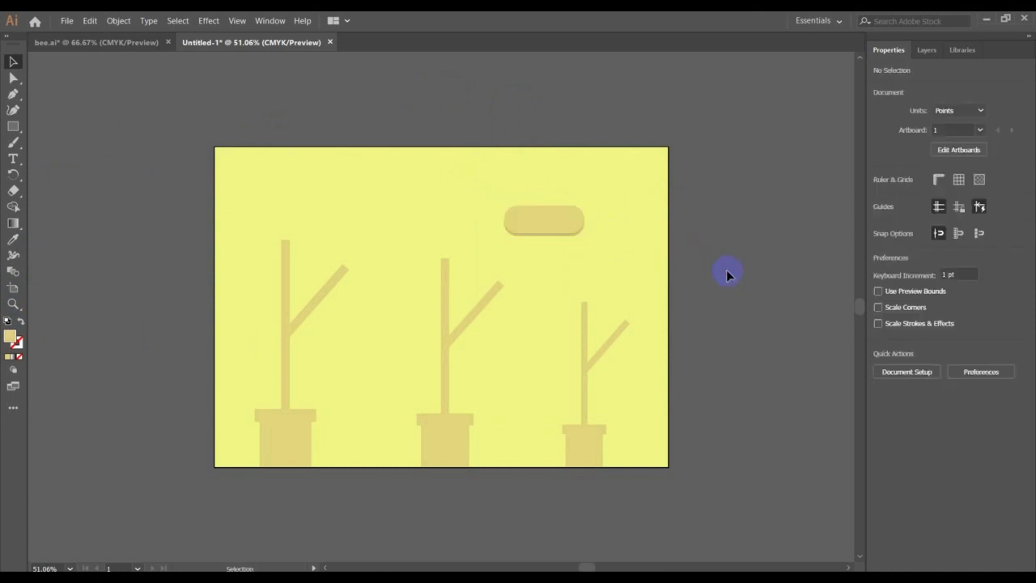
pyautogui.click(544, 216)
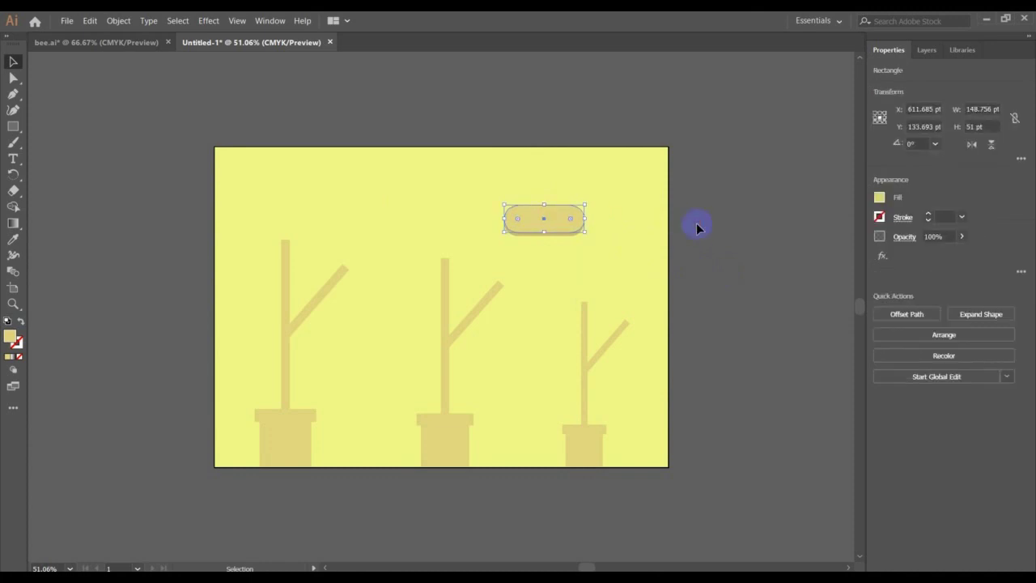
pyautogui.click(445, 112)
pyautogui.click(113, 42)
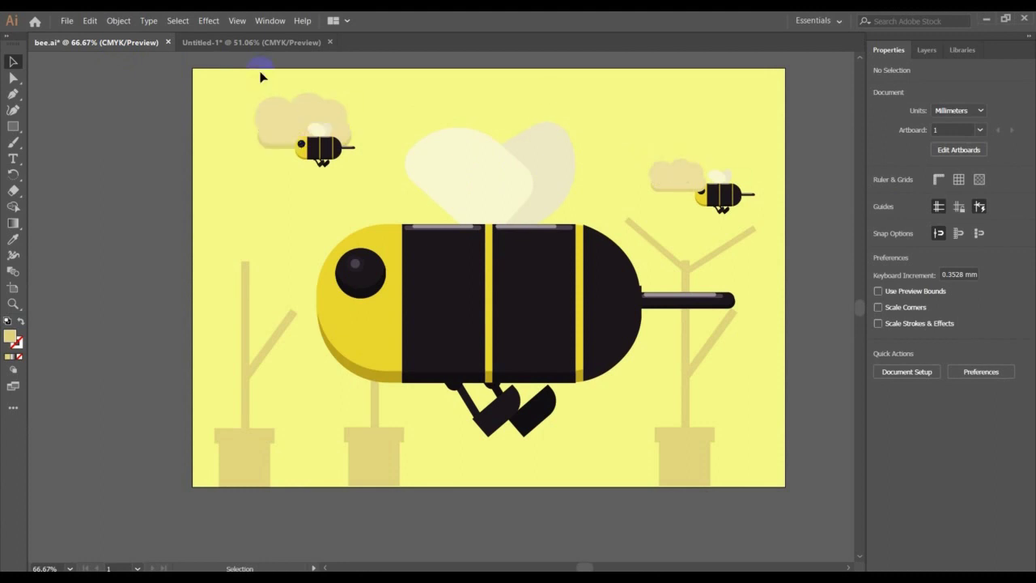
pyautogui.click(250, 41)
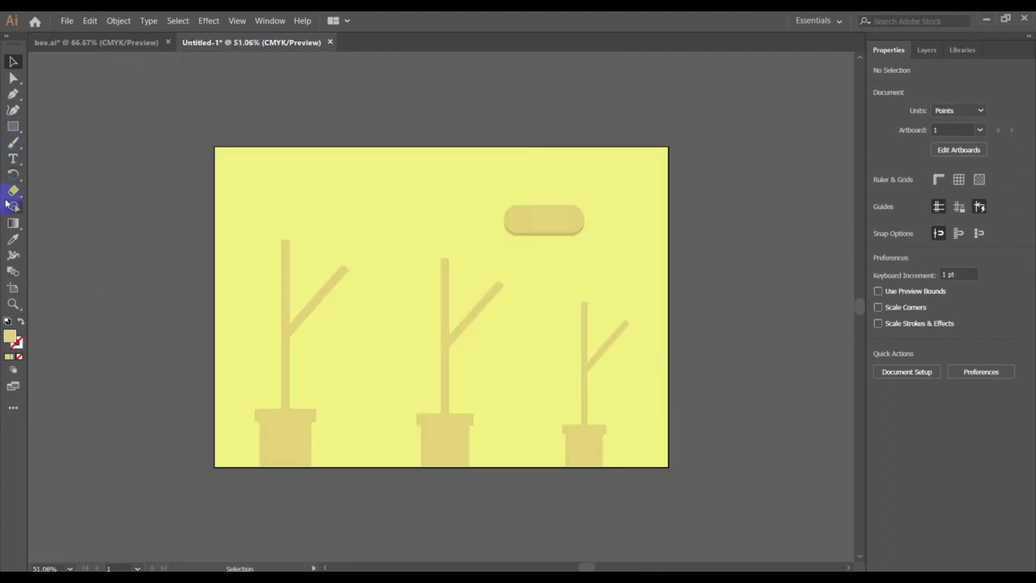
# Add round 68 × 68 pt circle bumps along the top of the pill with the Ellipse Tool
pyautogui.click(13, 271)
pyautogui.click(13, 127)
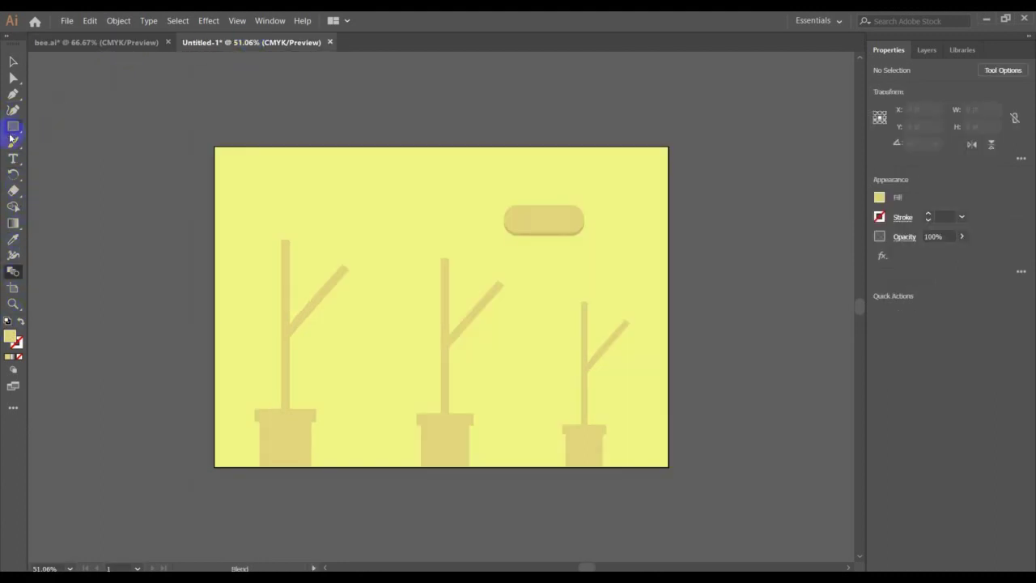
pyautogui.moveTo(11, 130); pyautogui.dragTo(64, 141)
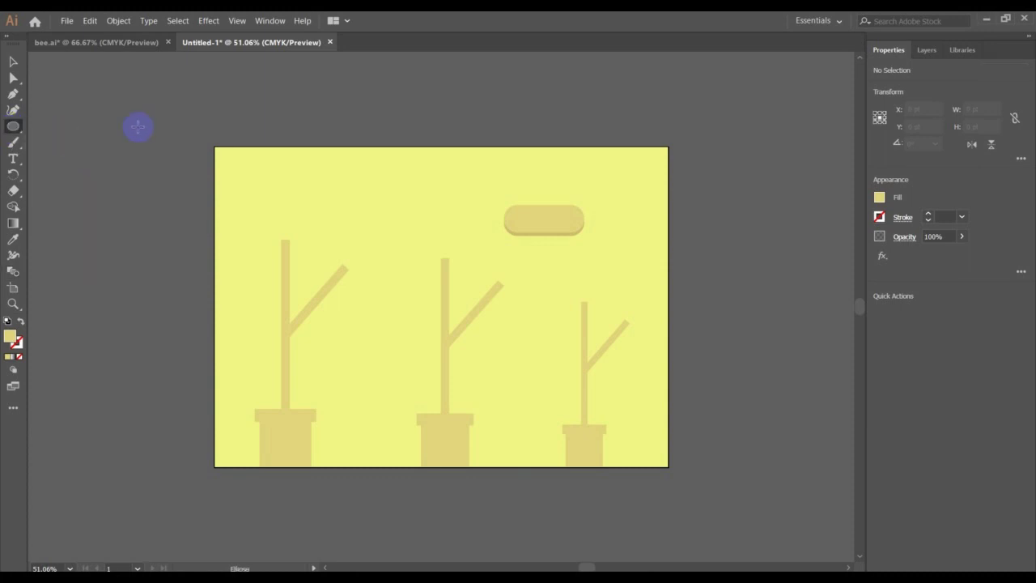
pyautogui.moveTo(505, 191); pyautogui.dragTo(568, 216)
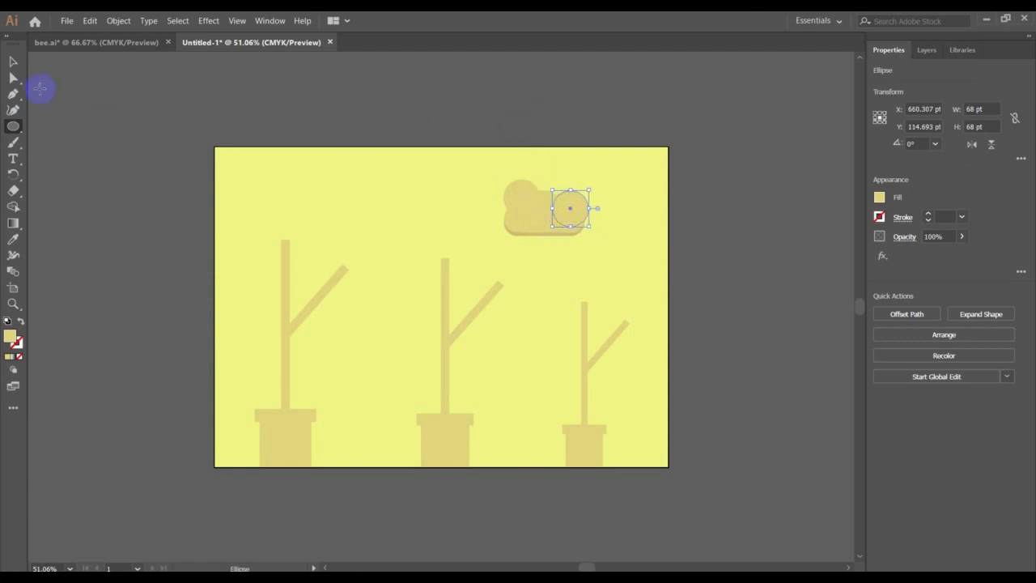
pyautogui.click(13, 62)
pyautogui.click(356, 144)
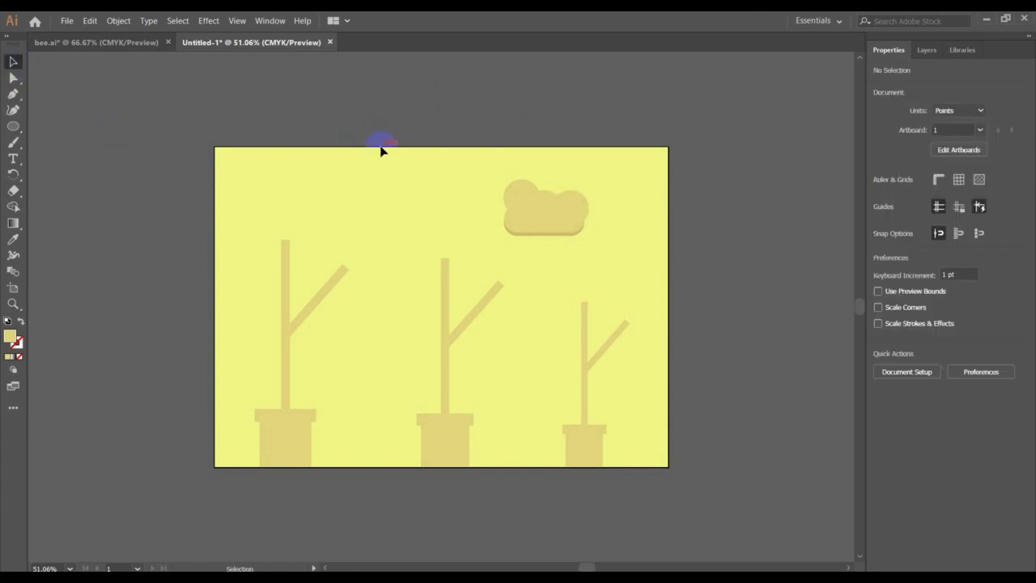
# Copy the cloud above the left tree and shrink it to about 118 × 83 pt
pyautogui.moveTo(473, 164); pyautogui.dragTo(613, 249)
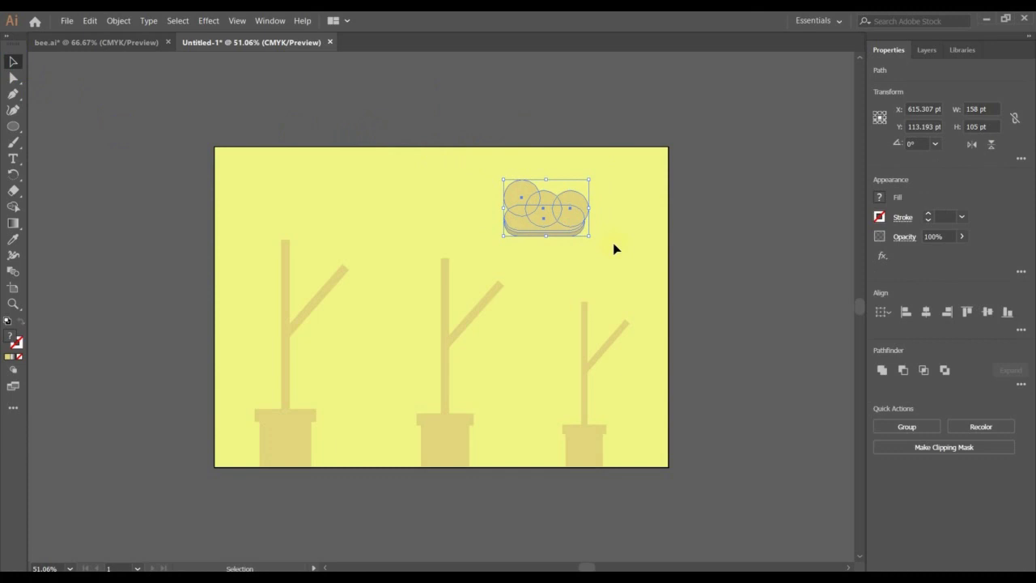
pyautogui.press('Left')
pyautogui.press('Left')
pyautogui.press('Left')
pyautogui.press('Left')
pyautogui.press('Left')
pyautogui.press('Left')
pyautogui.press('Left')
pyautogui.press('Left')
pyautogui.press('Left')
pyautogui.press('Left')
pyautogui.press('Left')
pyautogui.press('Left')
pyautogui.press('Left')
pyautogui.press('Left')
pyautogui.press('Left')
pyautogui.press('Left')
pyautogui.press('Left')
pyautogui.press('Left')
pyautogui.press('Left')
pyautogui.press('Left')
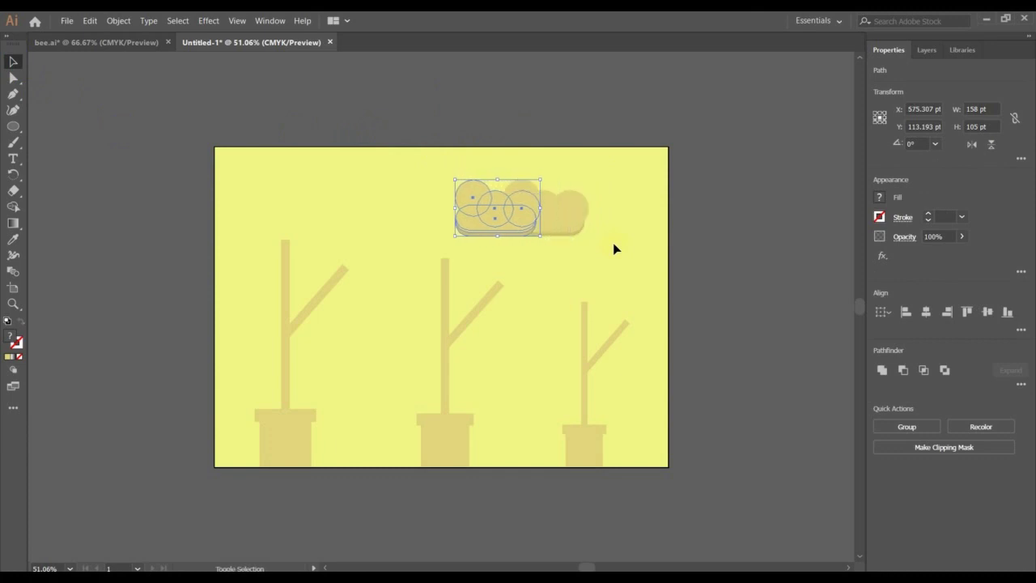
pyautogui.hotkey('shift', 'Left')
pyautogui.hotkey('shift', 'Left')
pyautogui.hotkey('shift', 'Left')
pyautogui.hotkey('shift', 'Left')
pyautogui.hotkey('shift', 'Left')
pyautogui.hotkey('shift', 'Left')
pyautogui.hotkey('shift', 'Left')
pyautogui.hotkey('shift', 'Left')
pyautogui.hotkey('shift', 'Left')
pyautogui.hotkey('shift', 'Left')
pyautogui.hotkey('shift', 'Left')
pyautogui.hotkey('shift', 'Left')
pyautogui.hotkey('shift', 'Left')
pyautogui.hotkey('shift', 'Left')
pyautogui.hotkey('shift', 'Left')
pyautogui.hotkey('shift', 'Left')
pyautogui.hotkey('shift', 'Left')
pyautogui.hotkey('shift', 'Left')
pyautogui.hotkey('shift', 'Left')
pyautogui.hotkey('shift', 'Left')
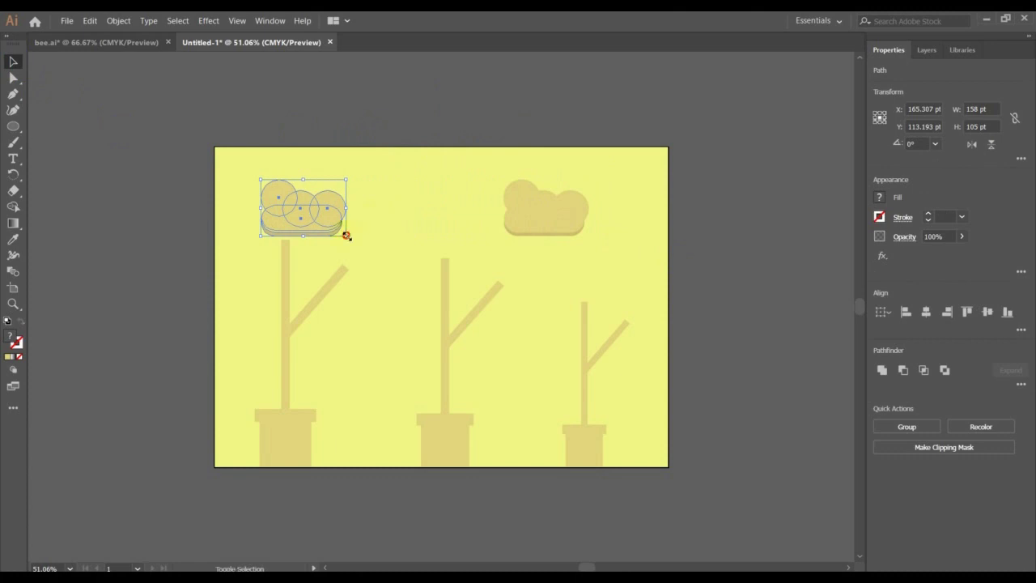
pyautogui.moveTo(346, 234); pyautogui.dragTo(338, 230)
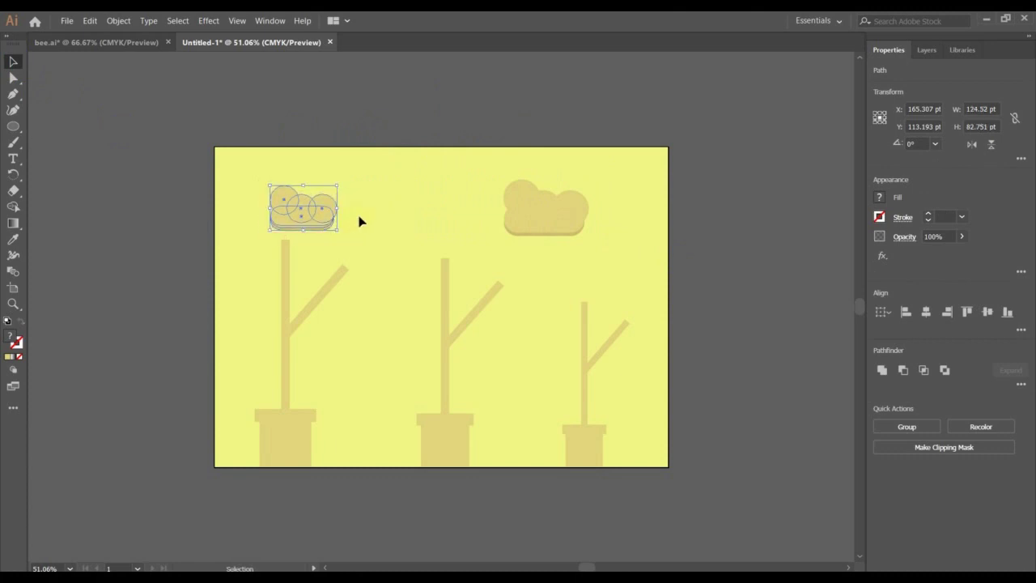
pyautogui.press('a')
pyautogui.press('v')
pyautogui.moveTo(321, 224)
pyautogui.mouseDown()
pyautogui.moveTo(372, 238)
pyautogui.moveTo(322, 215)
pyautogui.mouseUp()
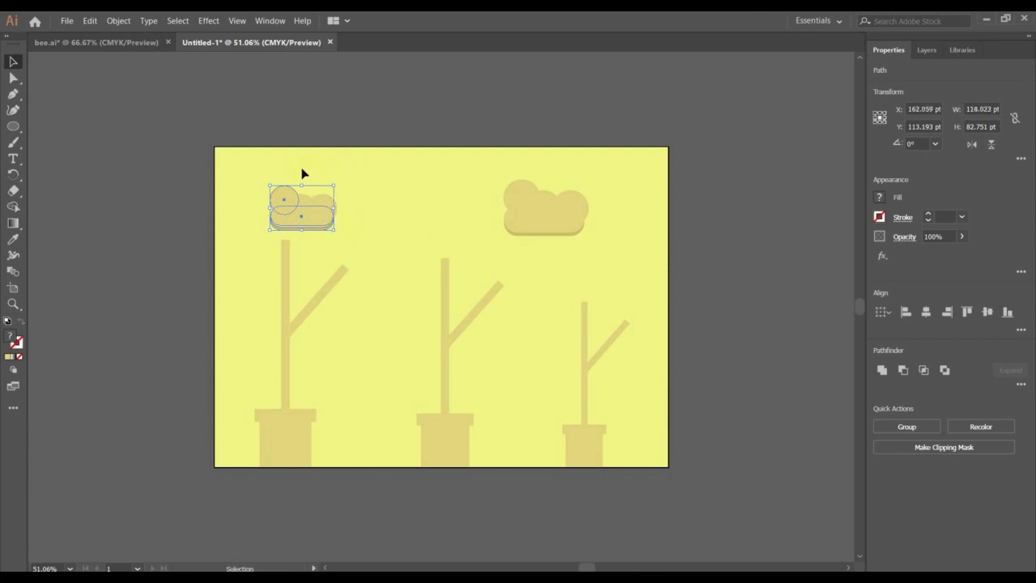